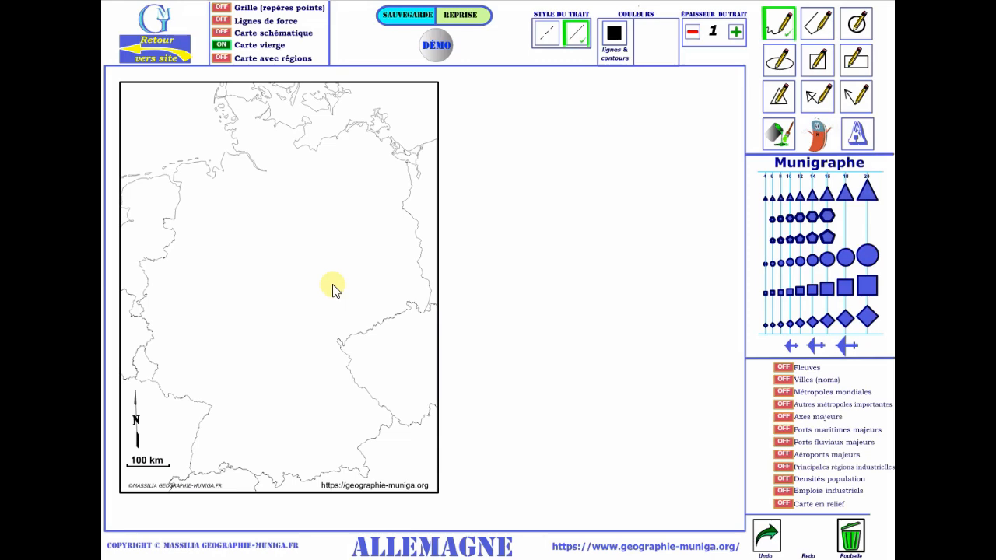
# Step: Turn on the Carte avec régions, Carte schématique, Lignes de force and Grille layers over the blank map
pyautogui.click(222, 59)
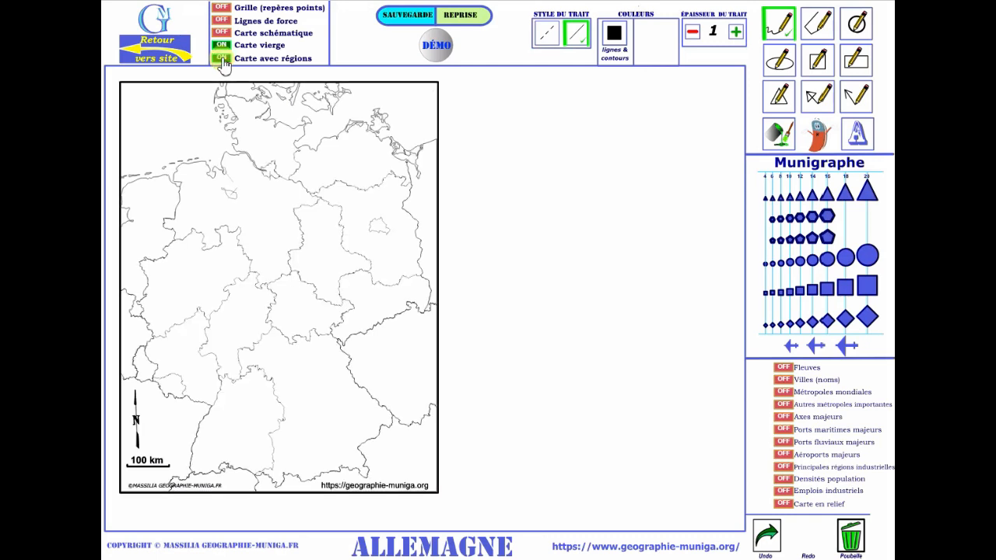
pyautogui.click(223, 46)
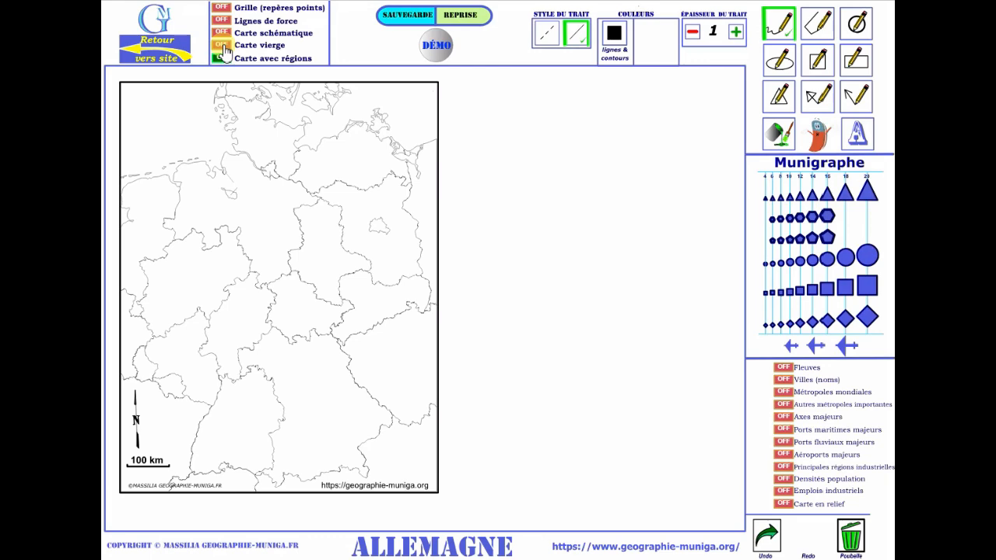
pyautogui.click(223, 48)
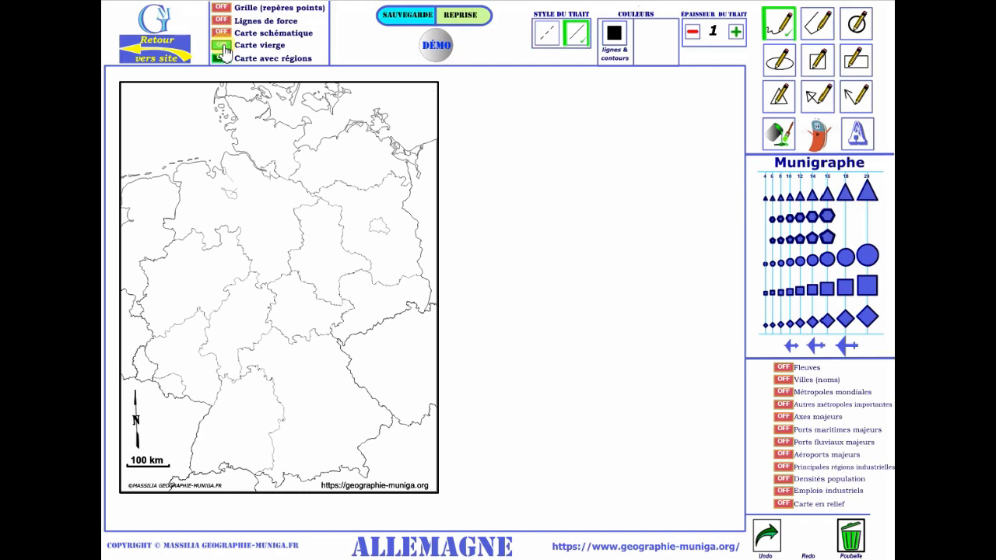
pyautogui.click(223, 36)
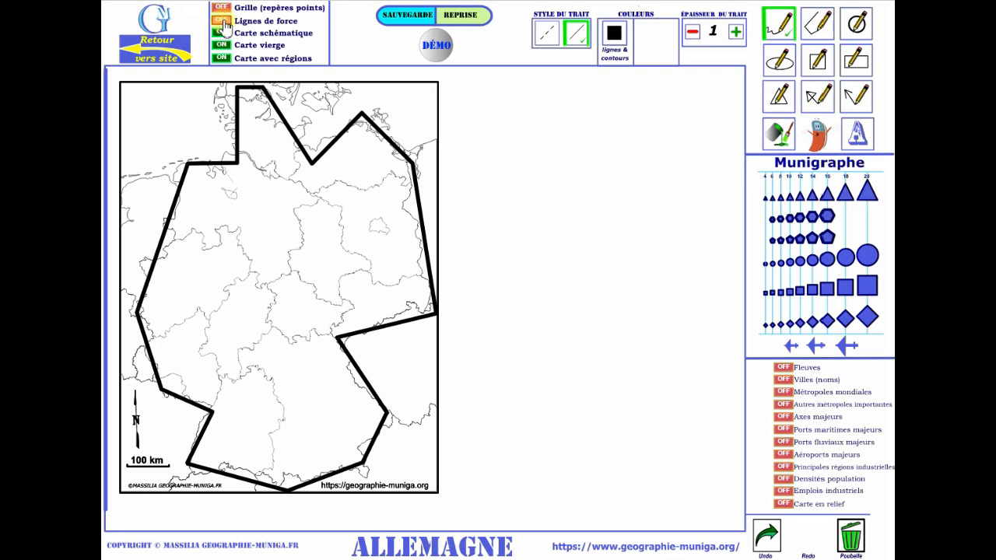
pyautogui.click(222, 21)
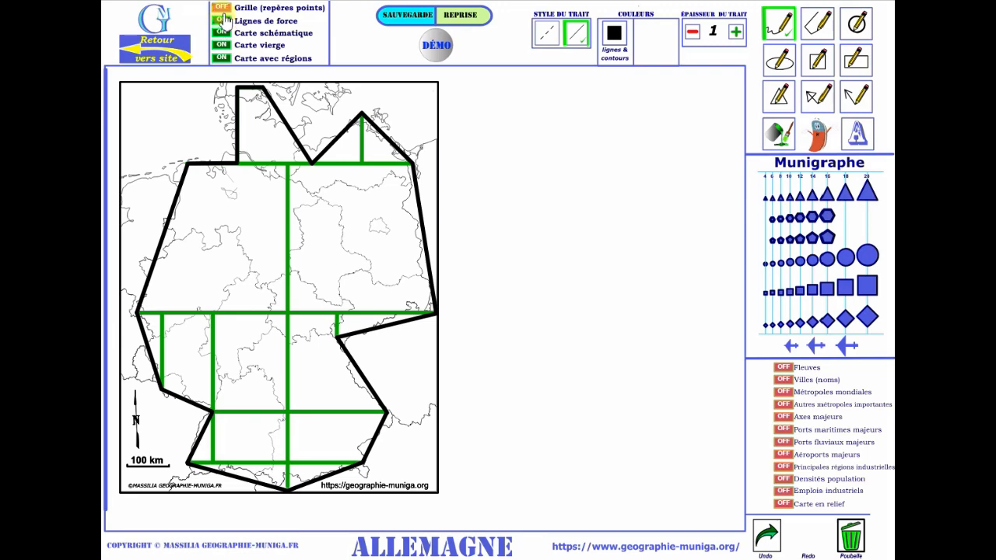
pyautogui.click(223, 10)
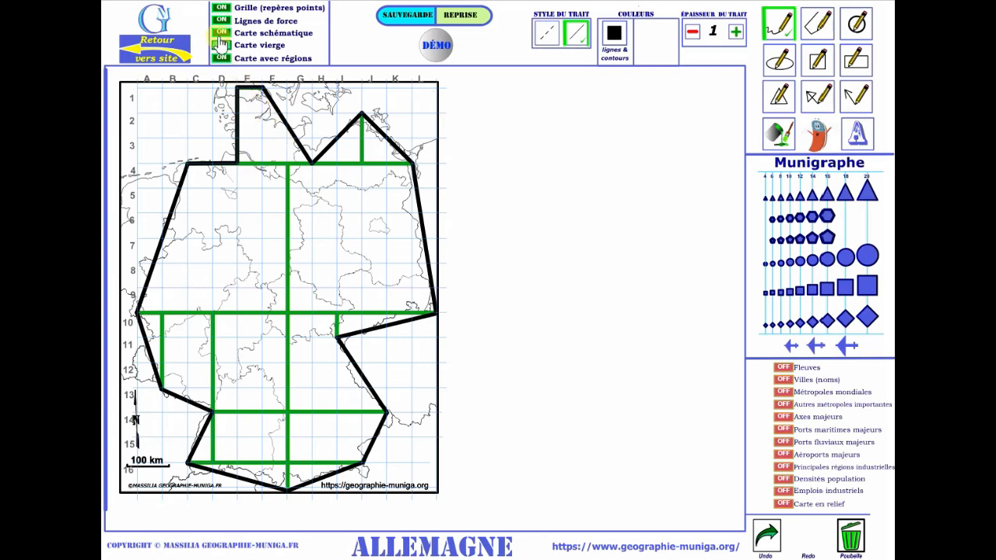
# Step: Hide the Grille, Lignes de force, Carte schématique and Carte avec régions layers, keeping only the Carte vierge
pyautogui.click(222, 8)
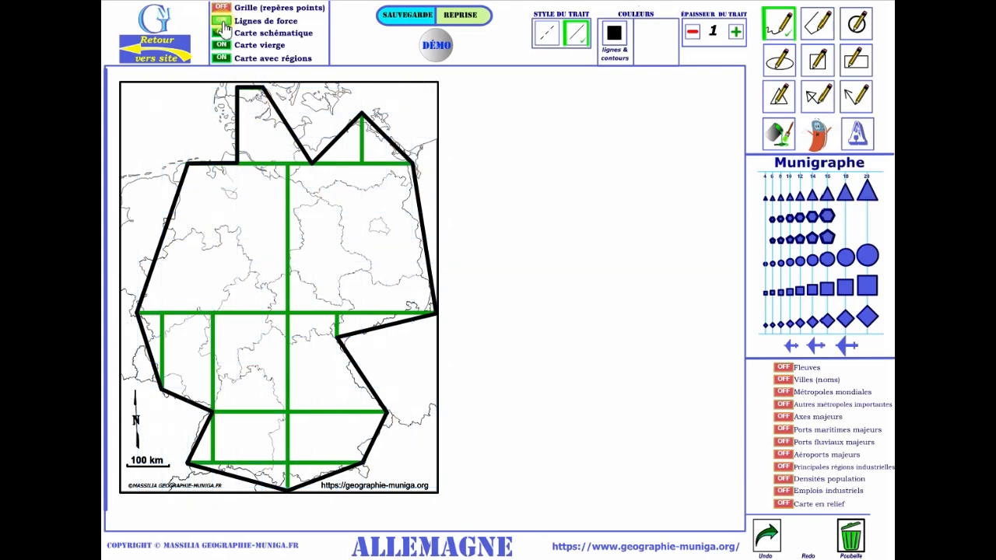
pyautogui.click(222, 21)
pyautogui.click(222, 35)
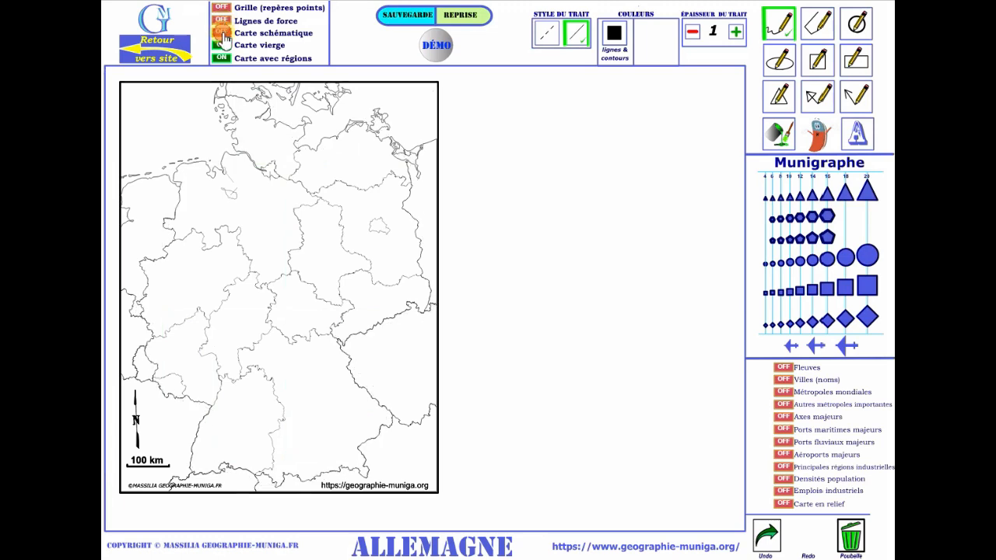
pyautogui.click(223, 58)
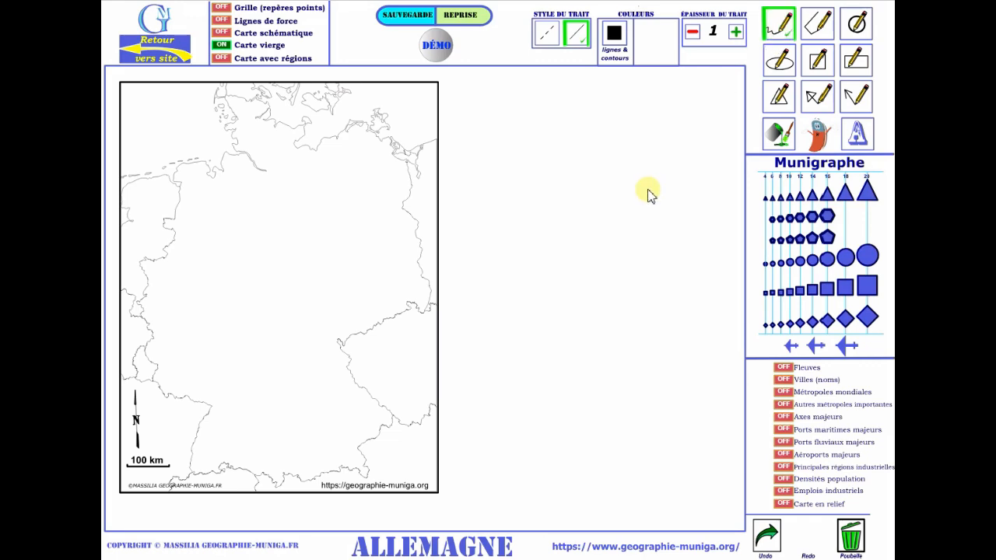
# Step: Draw two wavy black freehand lines in the empty area beside the map, one at thickness 1 and one at thickness 9
pyautogui.moveTo(647, 188)
pyautogui.mouseDown()
pyautogui.moveTo(589, 210)
pyautogui.moveTo(557, 316)
pyautogui.moveTo(626, 412)
pyautogui.mouseUp()
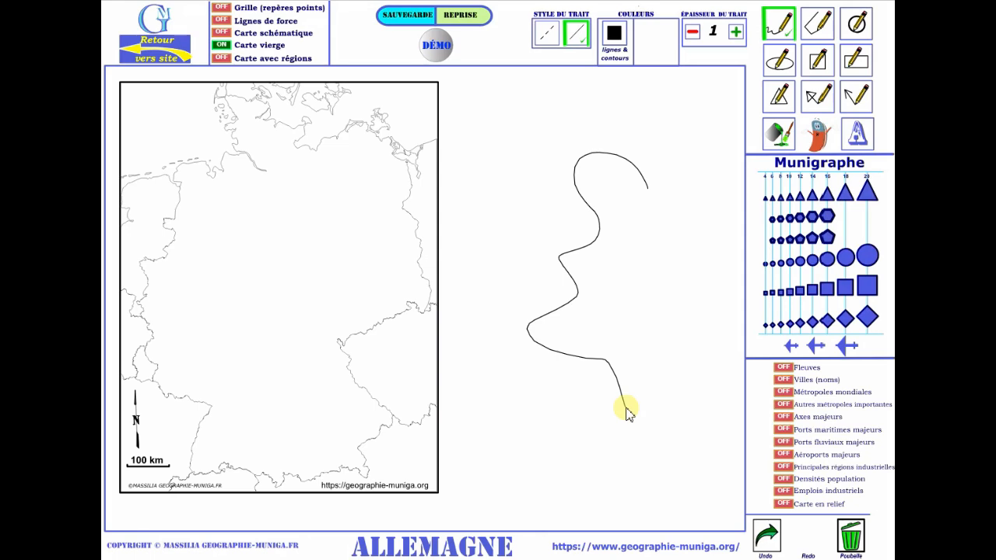
pyautogui.click(735, 31)
pyautogui.click(735, 32)
pyautogui.click(735, 32)
pyautogui.click(735, 32)
pyautogui.click(735, 31)
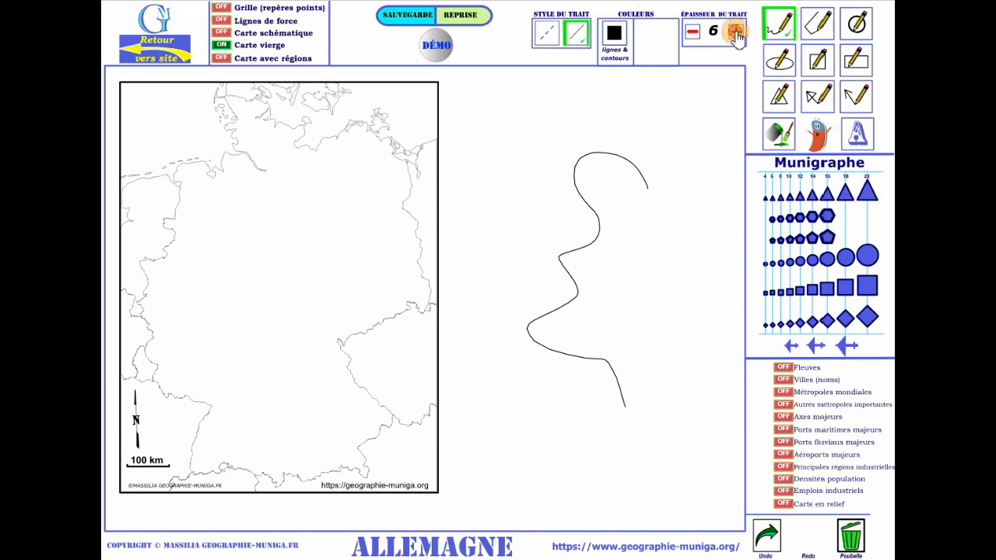
pyautogui.click(735, 32)
pyautogui.click(735, 32)
pyautogui.click(735, 32)
pyautogui.moveTo(670, 137)
pyautogui.mouseDown()
pyautogui.moveTo(605, 184)
pyautogui.moveTo(626, 364)
pyautogui.moveTo(622, 423)
pyautogui.mouseUp()
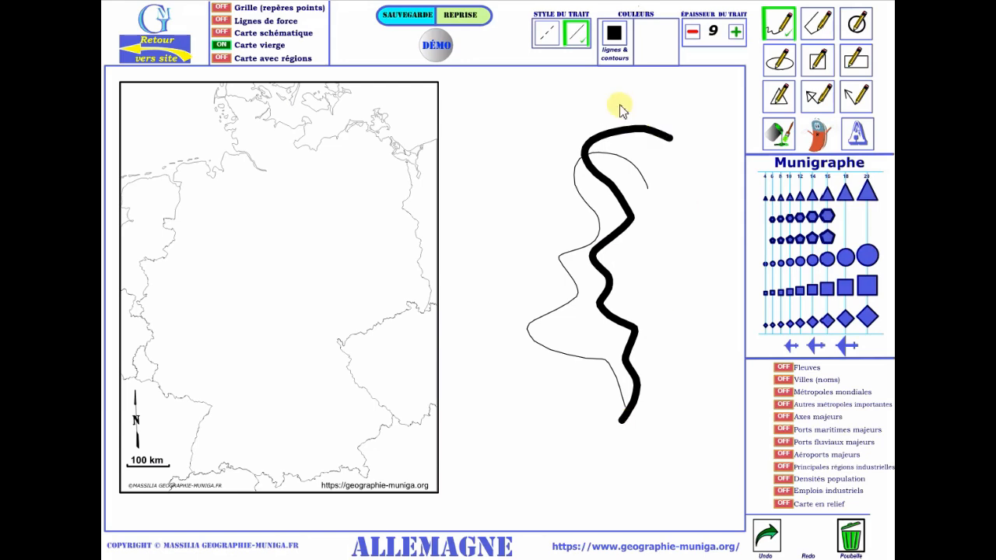
# Step: Set the line colour to red and draw a wavy freehand line beside the thick black one
pyautogui.click(614, 35)
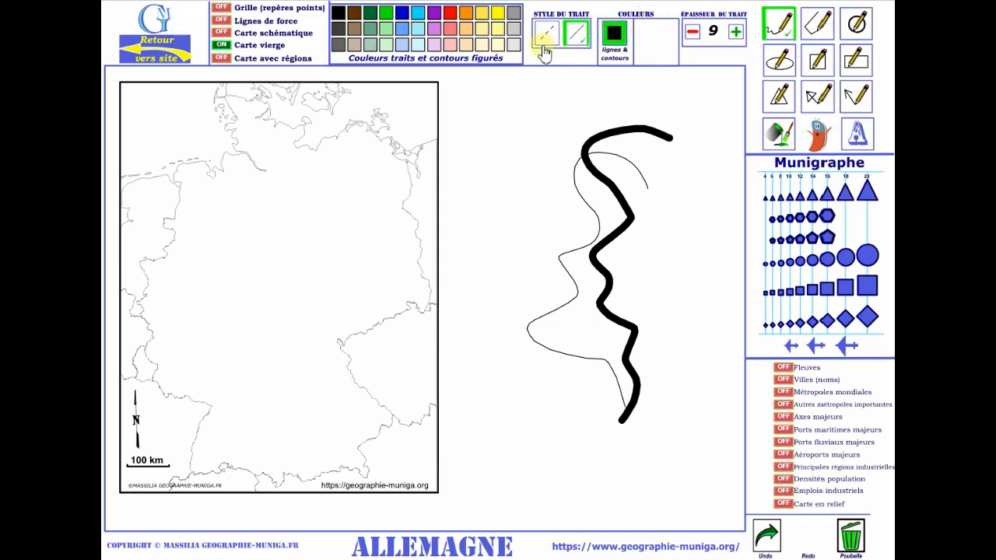
pyautogui.click(452, 18)
pyautogui.moveTo(685, 146)
pyautogui.mouseDown()
pyautogui.moveTo(662, 189)
pyautogui.moveTo(677, 304)
pyautogui.moveTo(654, 418)
pyautogui.moveTo(640, 433)
pyautogui.mouseUp()
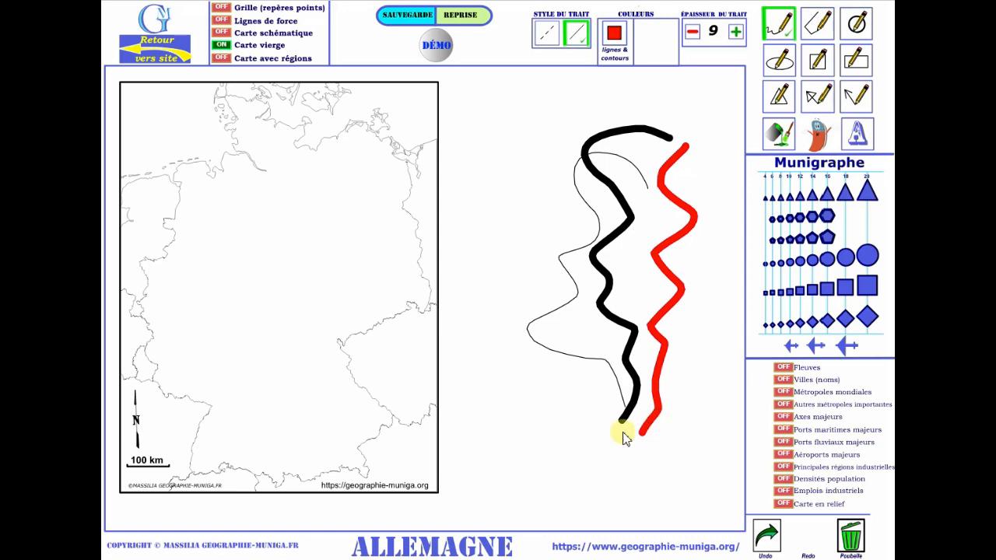
# Step: Undo the three freehand lines one by one and restore them all with Redo
pyautogui.click(766, 538)
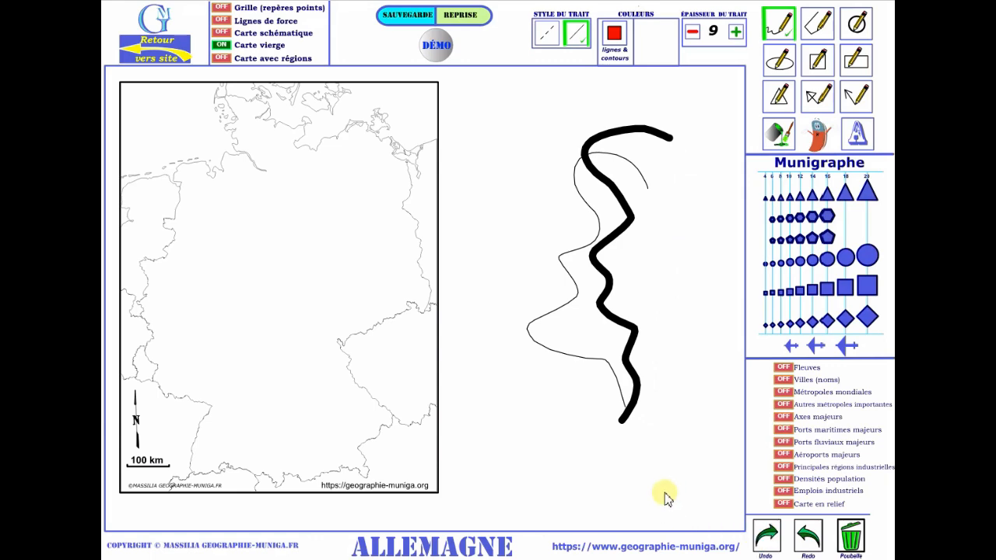
pyautogui.click(768, 537)
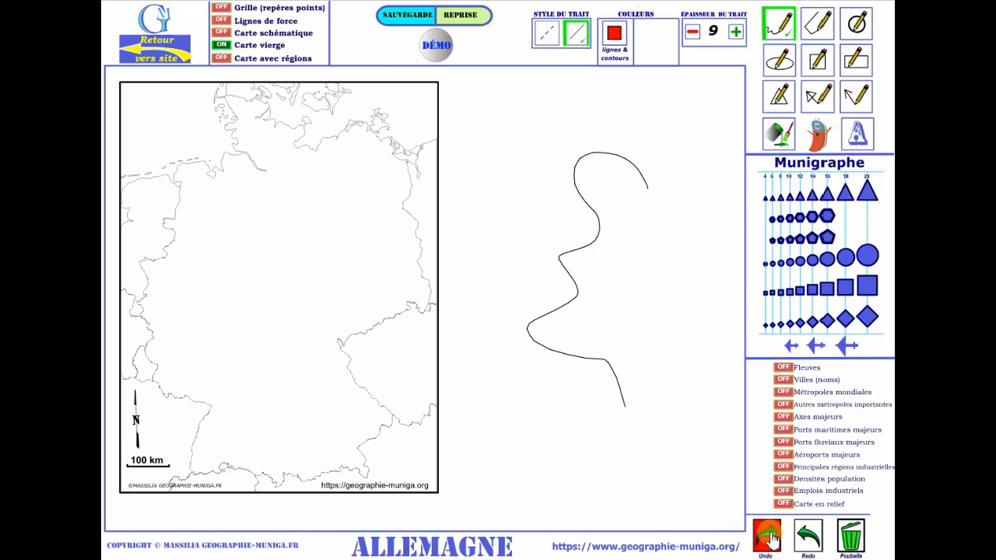
pyautogui.click(769, 537)
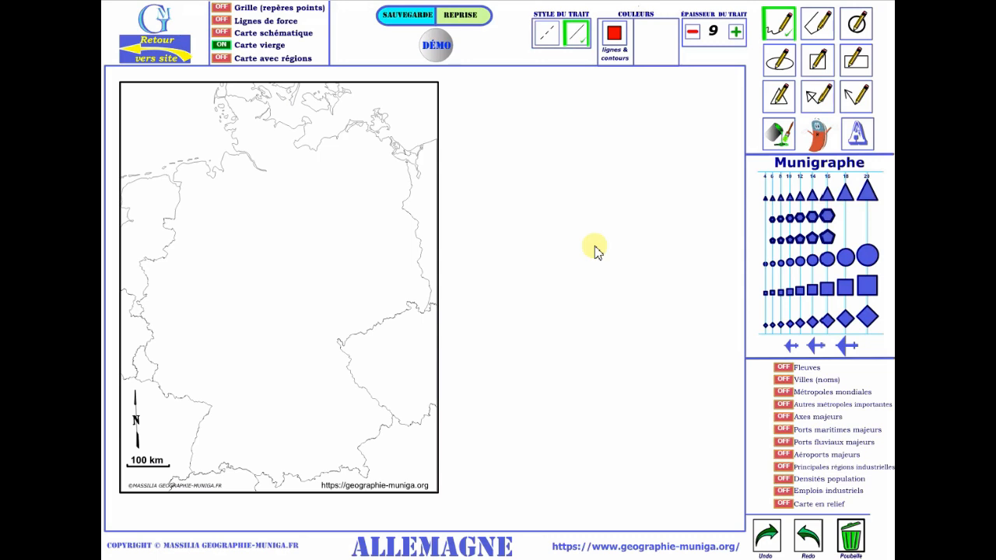
pyautogui.click(814, 547)
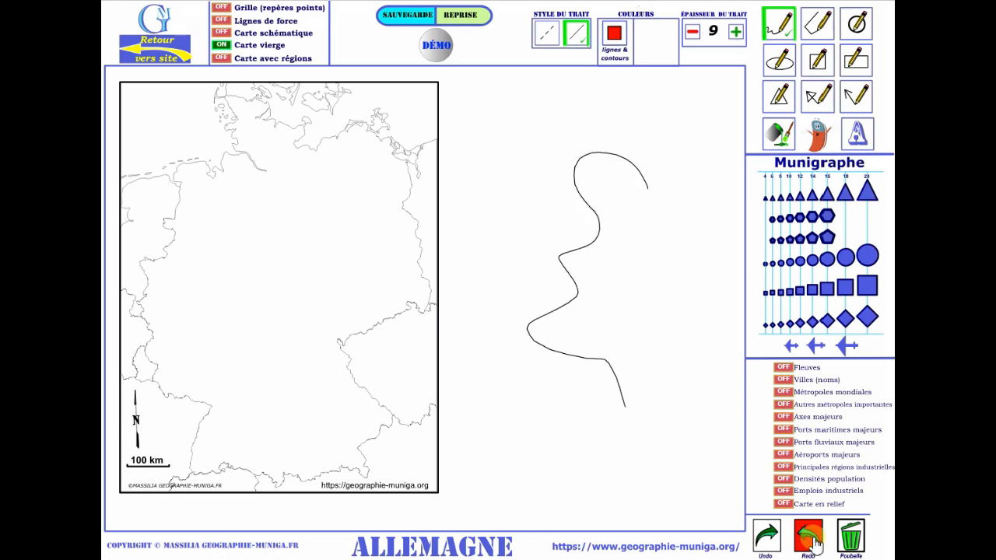
pyautogui.click(814, 546)
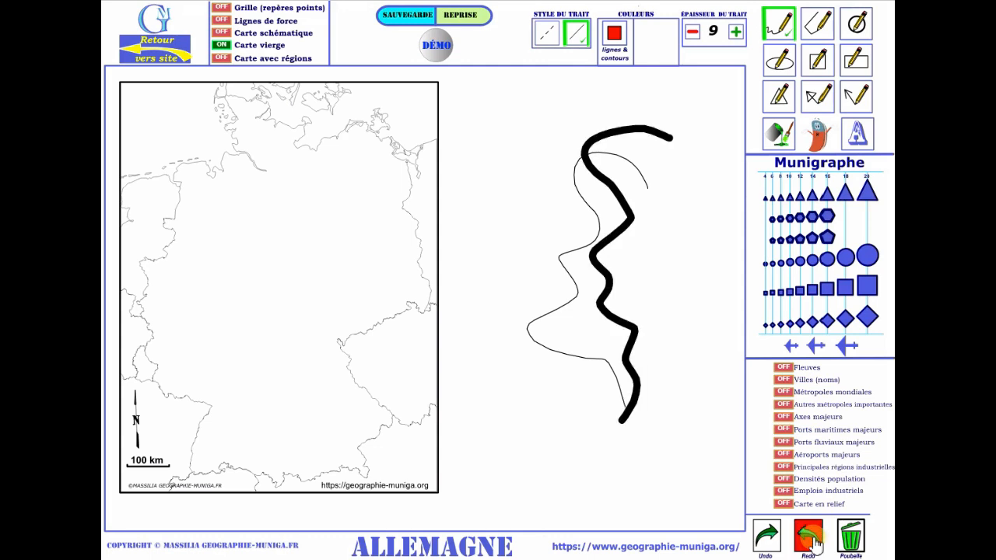
pyautogui.click(812, 545)
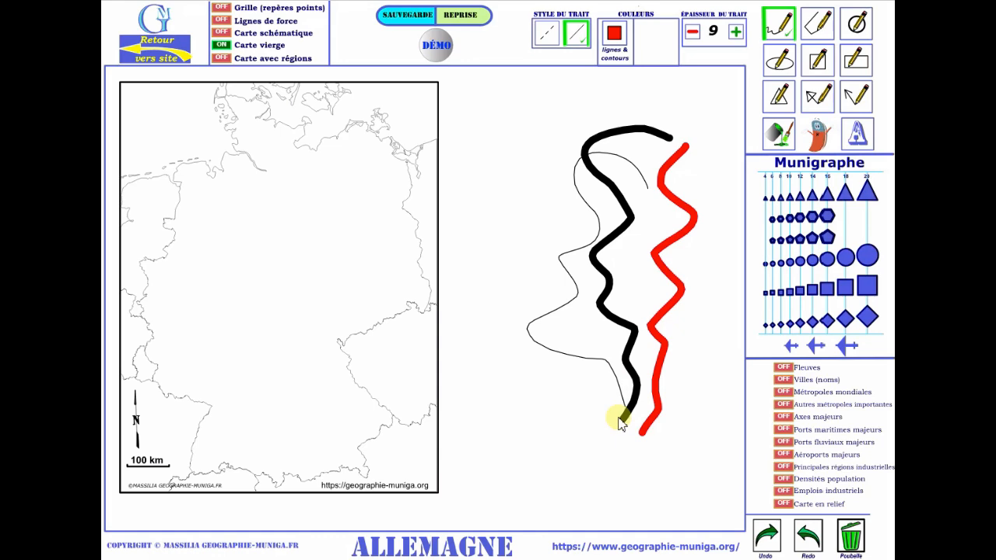
# Step: Clear all drawings and draw a short red freehand squiggle in the upper part of the area beside the map
pyautogui.click(851, 548)
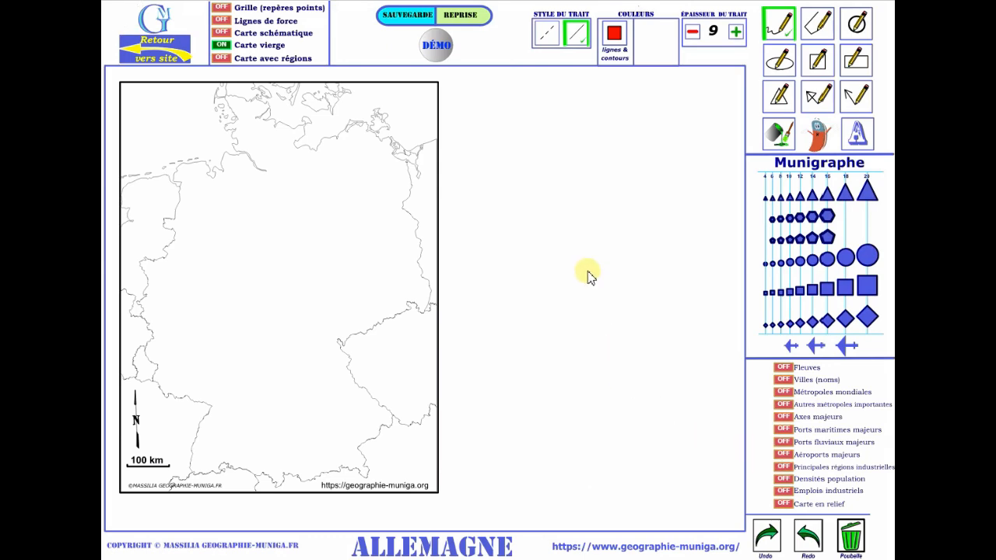
pyautogui.moveTo(626, 103)
pyautogui.mouseDown()
pyautogui.moveTo(549, 129)
pyautogui.moveTo(662, 186)
pyautogui.mouseUp()
pyautogui.moveTo(636, 222); pyautogui.dragTo(640, 223)
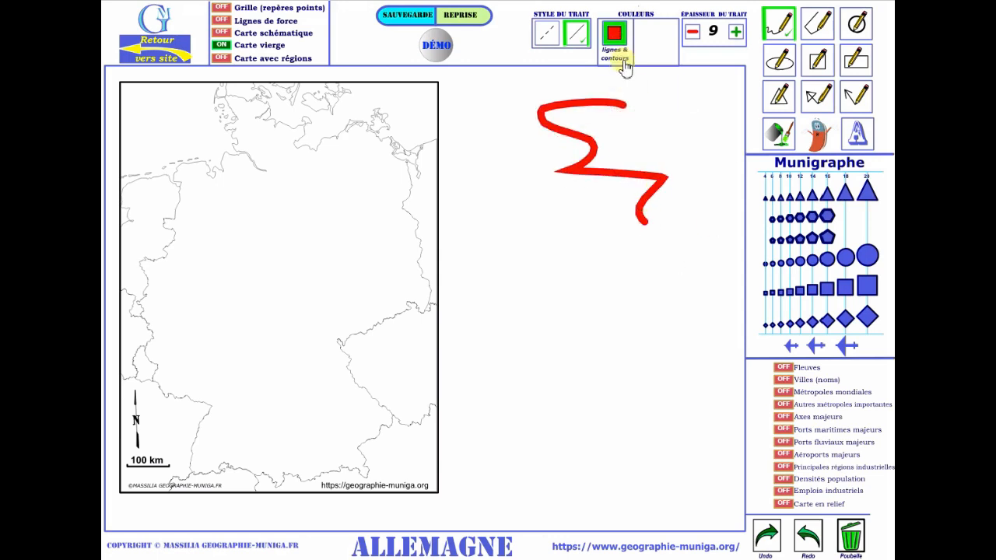
# Step: Draw a red straight line of two segments at thickness 9 below the squiggle, with its corner on the map's frame
pyautogui.click(817, 24)
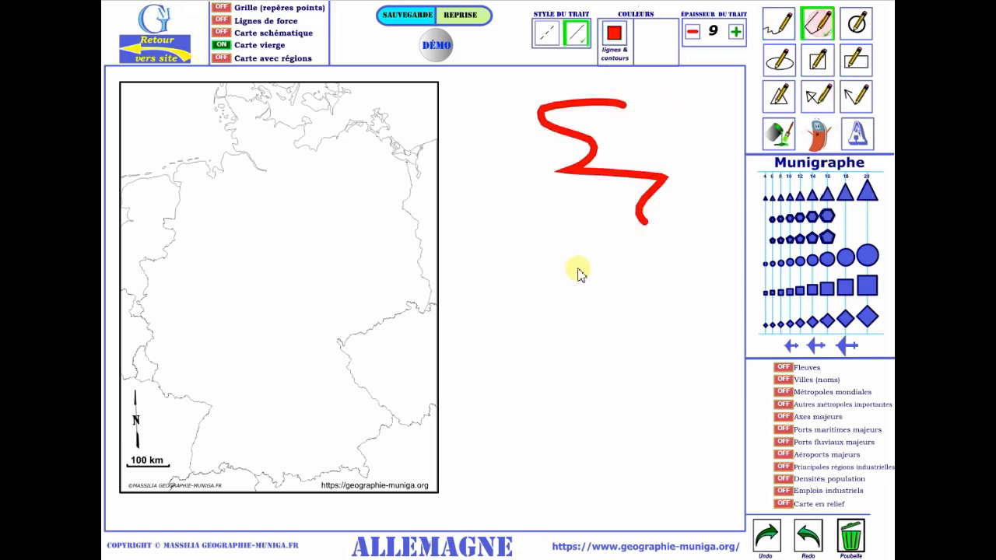
pyautogui.click(438, 378)
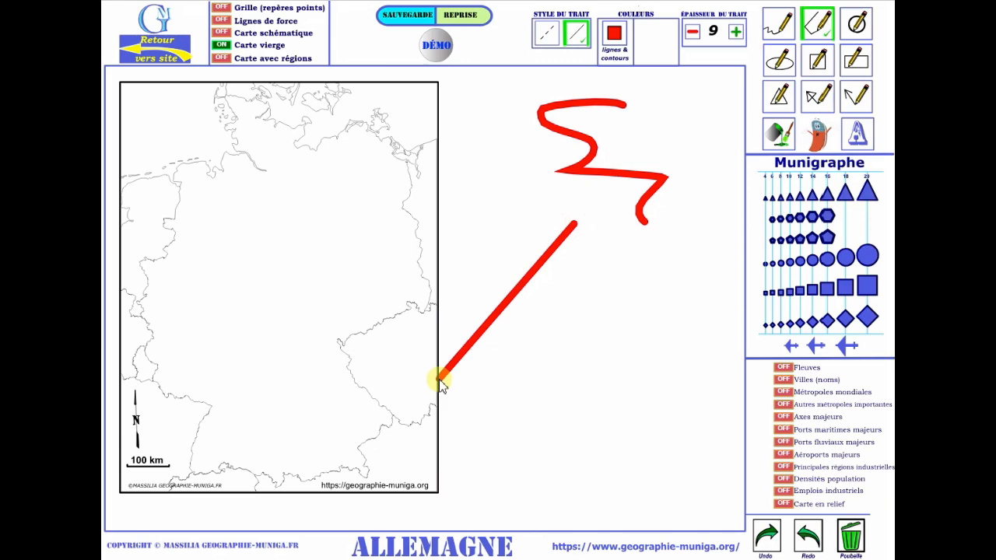
pyautogui.click(629, 399)
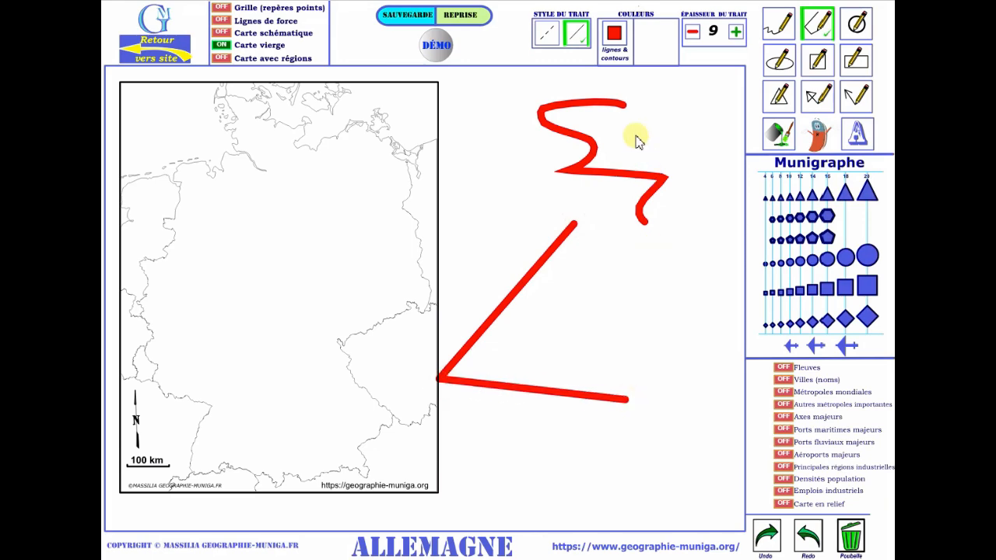
# Step: Set the line thickness to 5 and draw a second red two-segment straight line beside the map
pyautogui.click(691, 32)
pyautogui.click(691, 32)
pyautogui.click(692, 31)
pyautogui.click(691, 32)
pyautogui.click(622, 268)
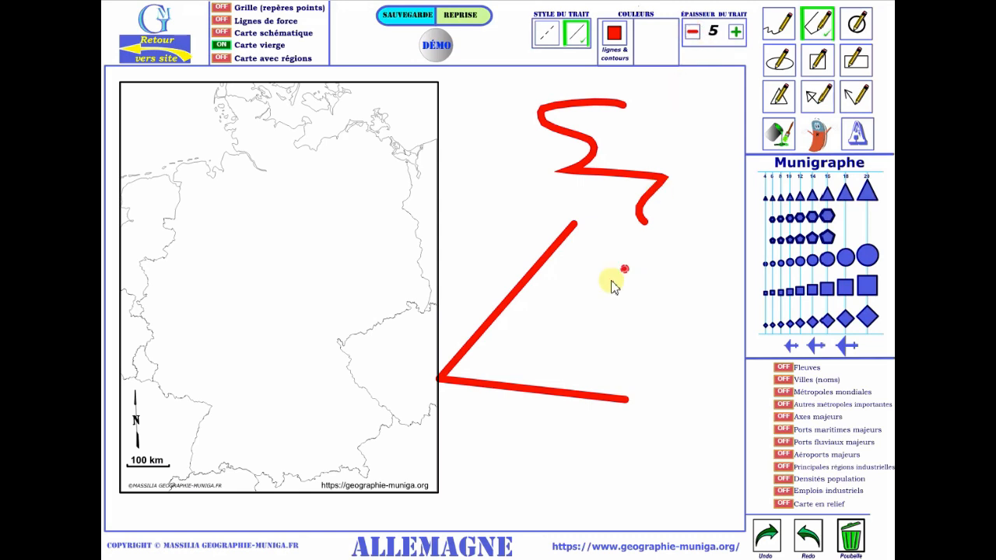
pyautogui.click(688, 353)
pyautogui.click(485, 332)
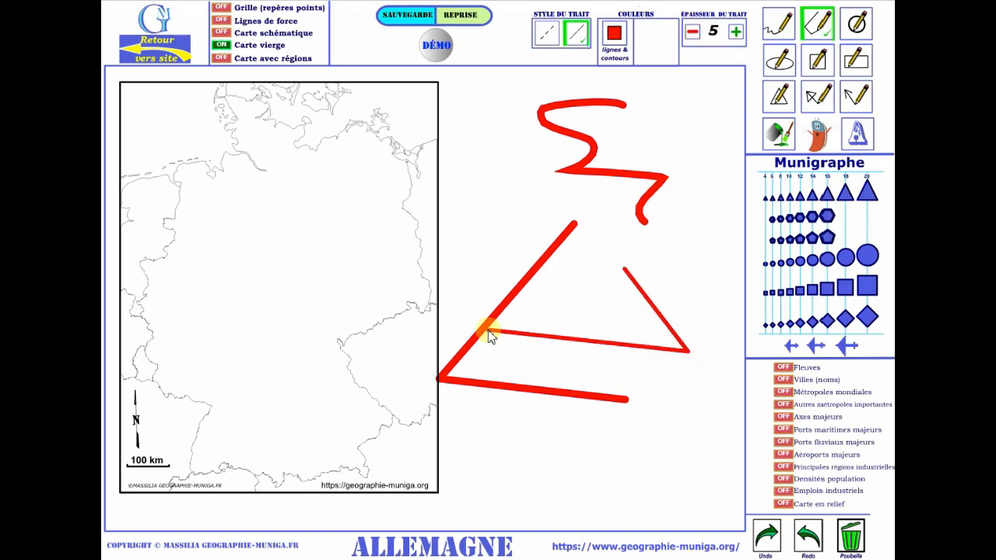
# Step: Draw an unfilled red circle in the northern half of Germany and a smaller ellipse south of it
pyautogui.click(856, 24)
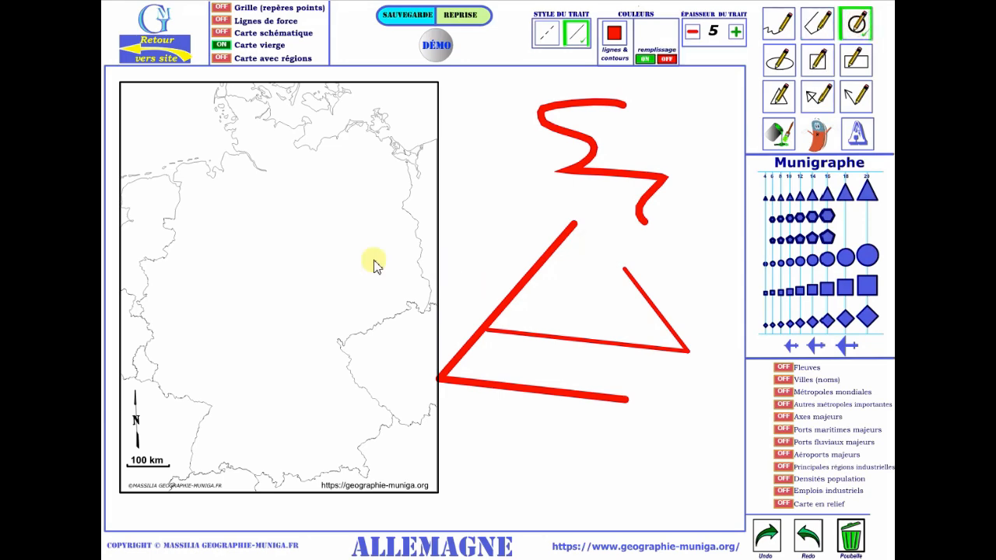
pyautogui.click(309, 229)
pyautogui.click(350, 275)
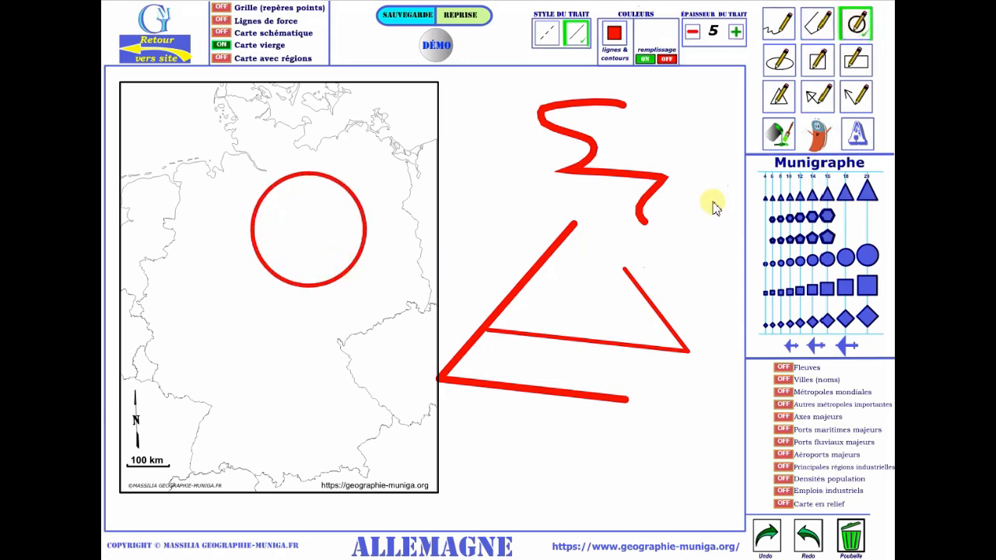
pyautogui.click(777, 61)
pyautogui.click(285, 332)
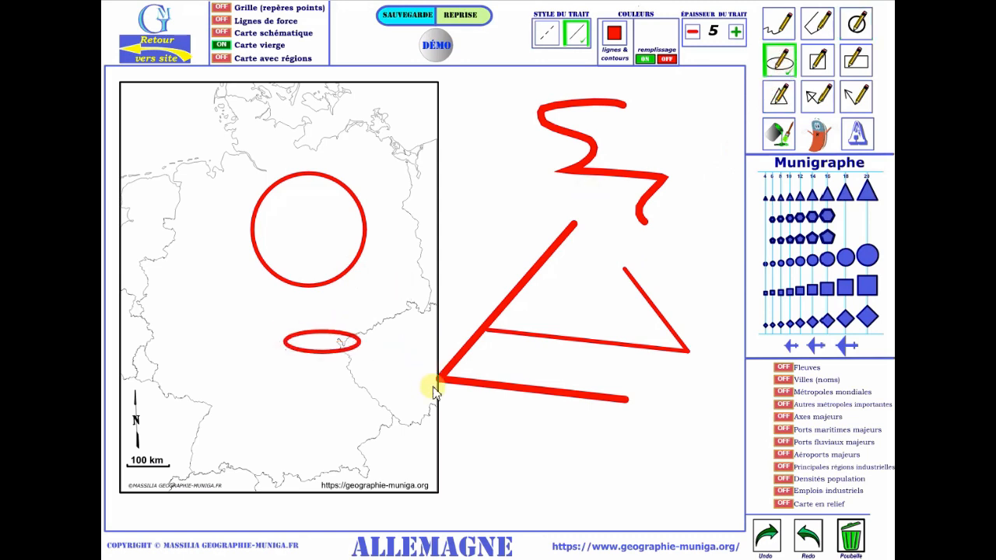
pyautogui.click(359, 378)
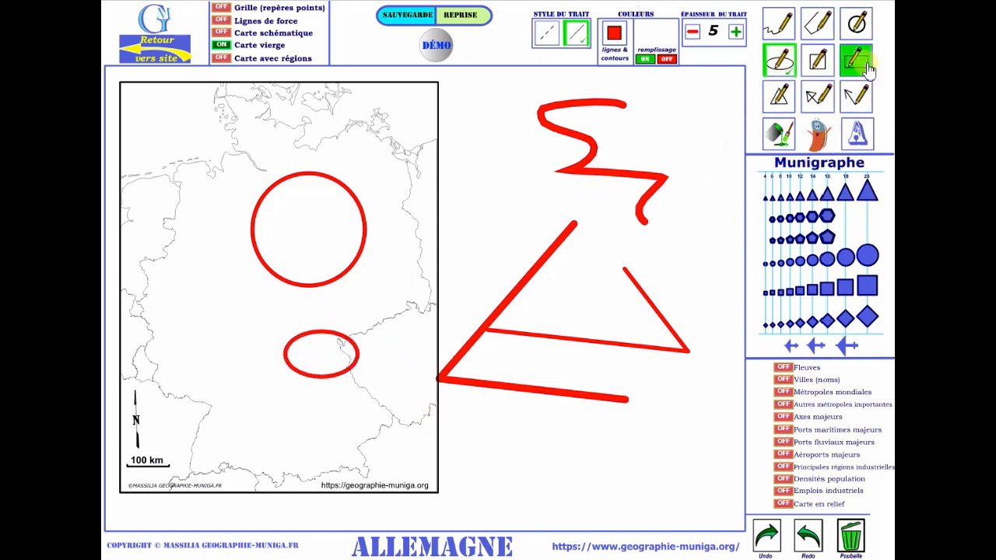
# Step: Draw two red triangles, an inverted one across the map's east edge and an upright one around the circle
pyautogui.click(778, 95)
pyautogui.click(384, 183)
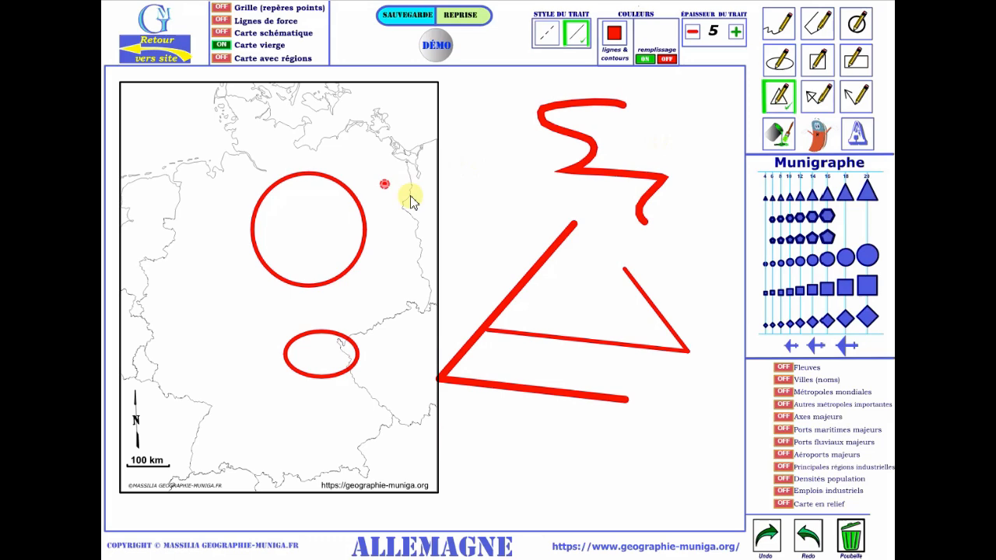
pyautogui.click(482, 302)
pyautogui.click(437, 305)
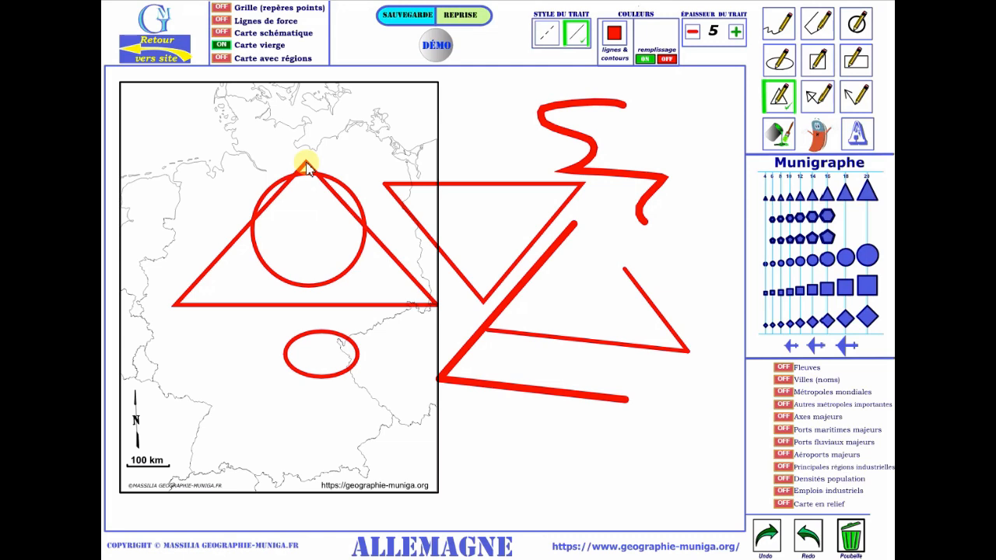
# Step: Clear all drawings and draw a red arrow of thickness 5 from central Germany towards the northeast border
pyautogui.click(850, 535)
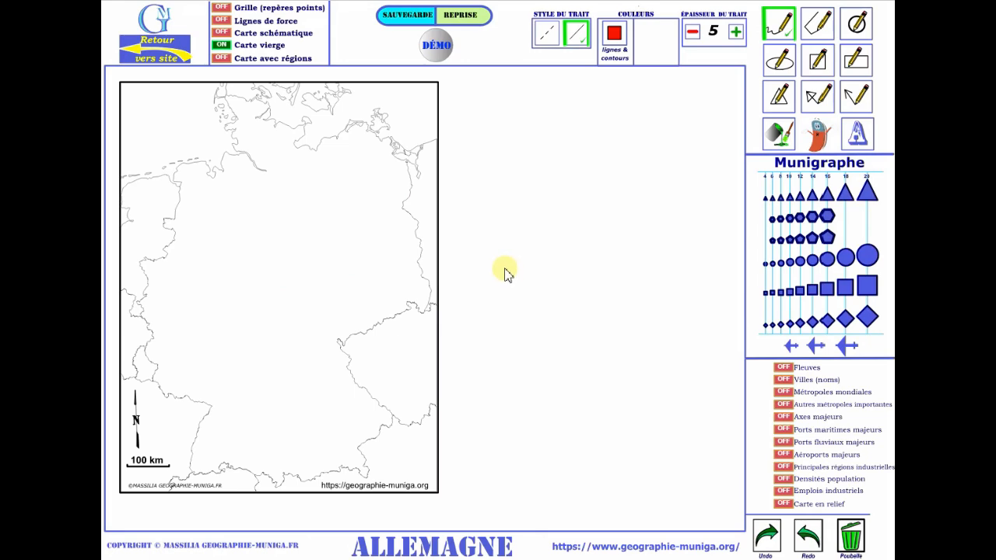
pyautogui.click(817, 99)
pyautogui.moveTo(291, 328); pyautogui.dragTo(405, 237)
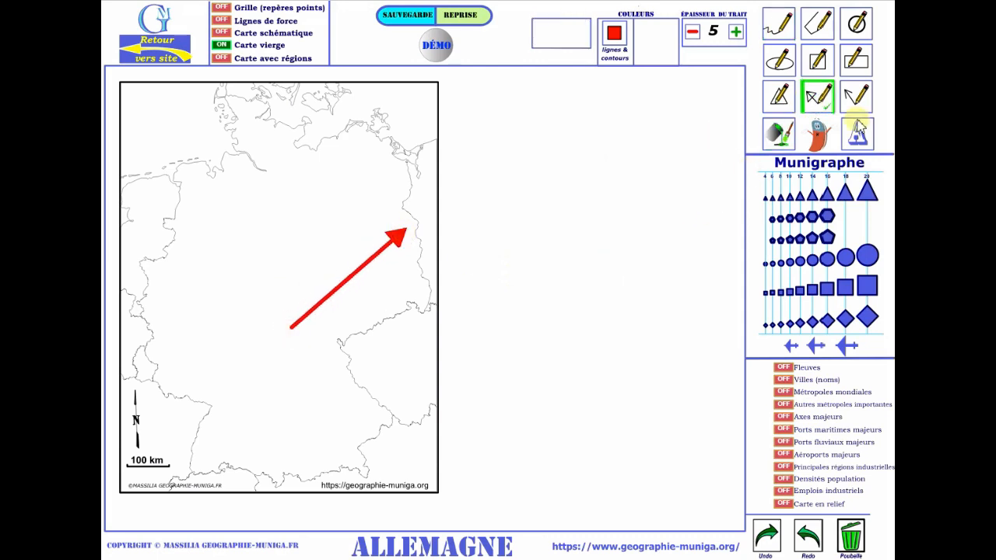
# Step: Draw an open-headed red arrow of thickness 5 toward Germany's east border, plus three more around it with line thickness 1
pyautogui.click(856, 96)
pyautogui.moveTo(329, 351); pyautogui.dragTo(417, 286)
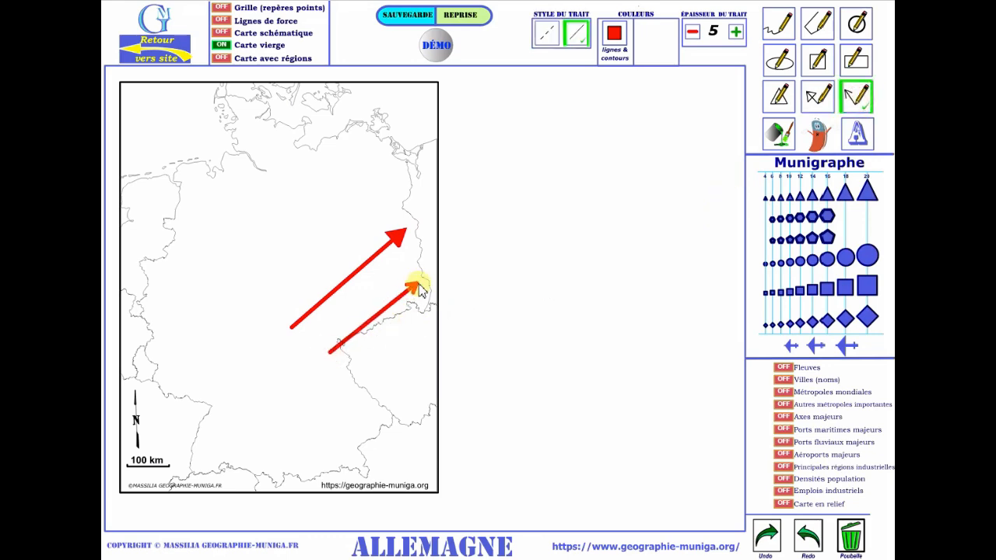
pyautogui.click(692, 31)
pyautogui.click(692, 32)
pyautogui.click(691, 32)
pyautogui.click(691, 32)
pyautogui.click(692, 32)
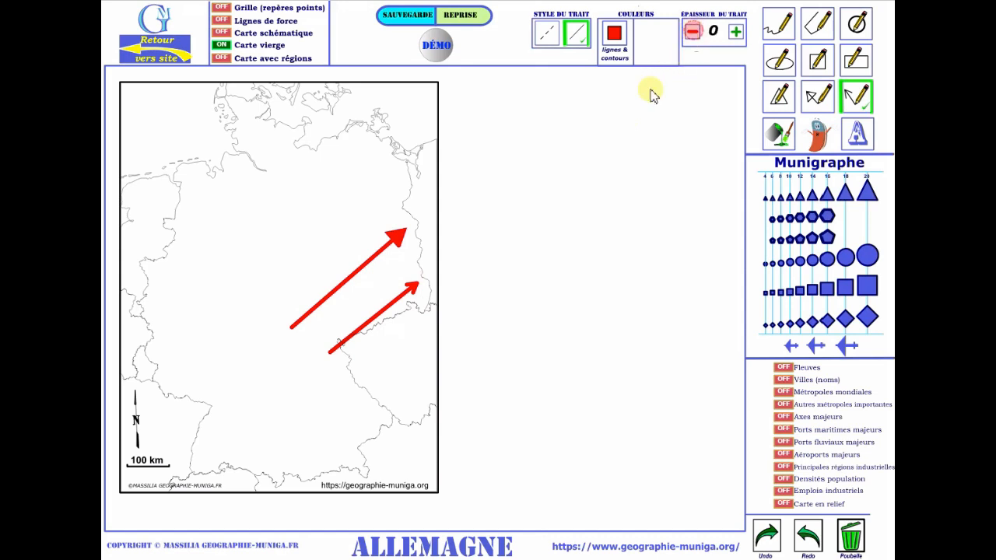
pyautogui.click(735, 32)
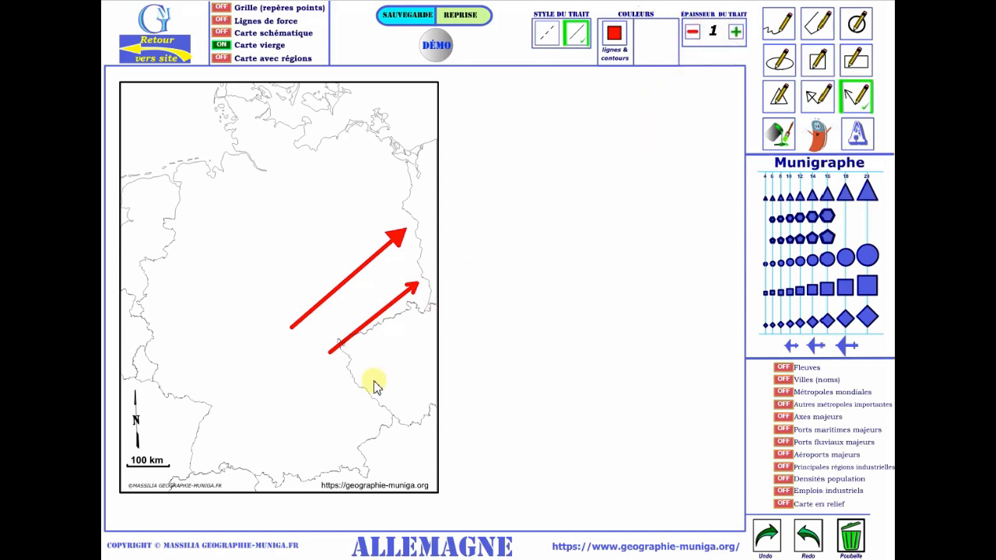
pyautogui.moveTo(373, 381); pyautogui.dragTo(439, 333)
pyautogui.moveTo(348, 410); pyautogui.dragTo(304, 360)
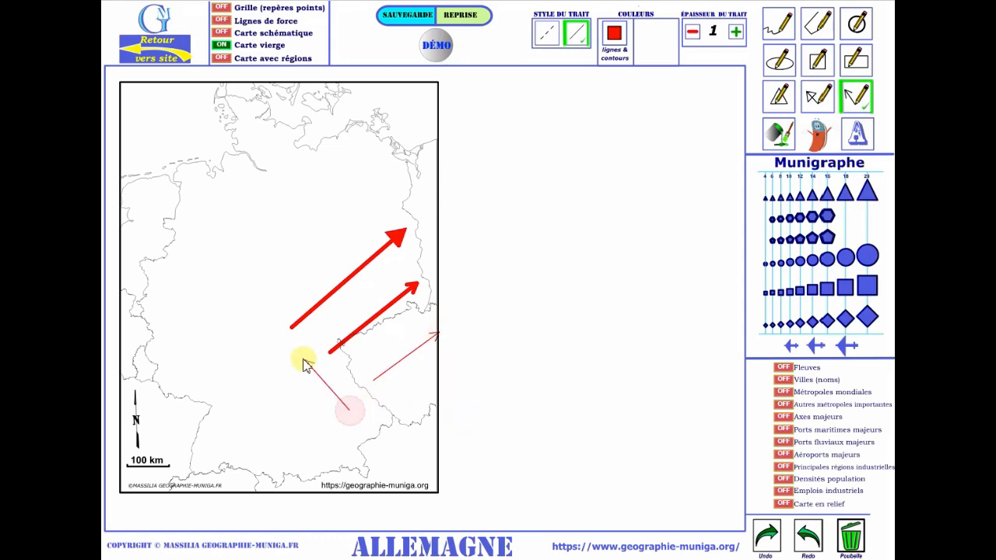
pyautogui.moveTo(331, 298)
pyautogui.mouseDown()
pyautogui.moveTo(303, 231)
pyautogui.moveTo(188, 316)
pyautogui.moveTo(247, 244)
pyautogui.mouseUp()
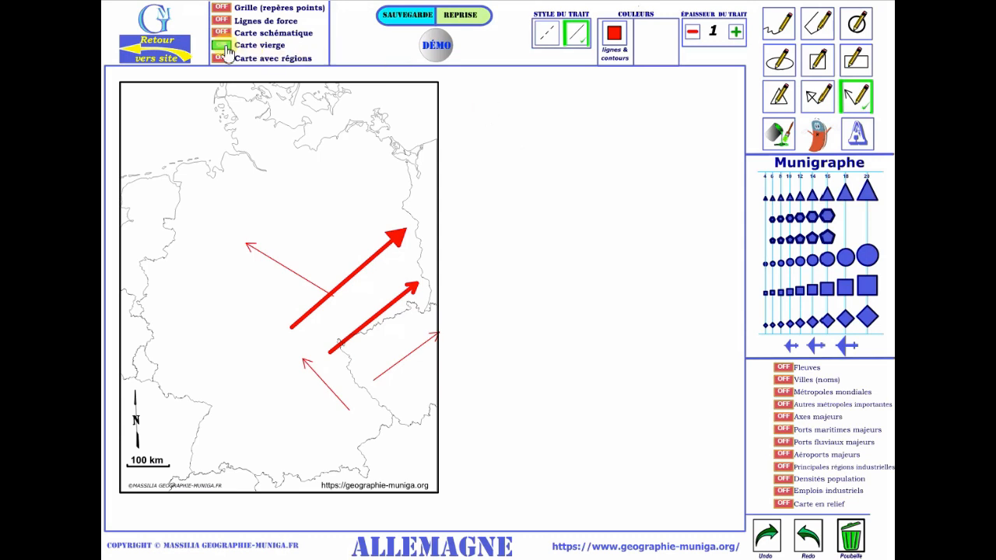
# Step: Show the map with regions (Carte avec régions) and clear all drawings
pyautogui.click(222, 60)
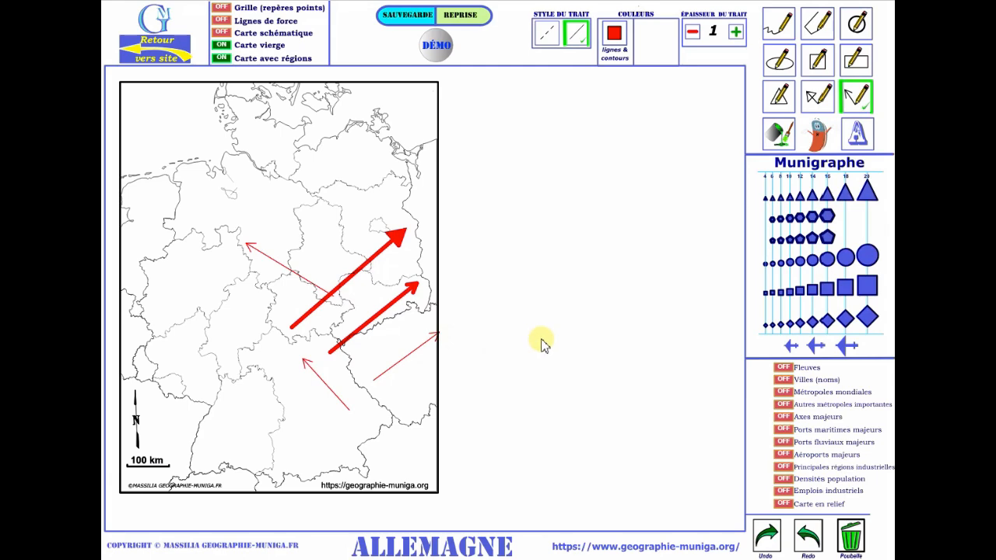
pyautogui.click(850, 535)
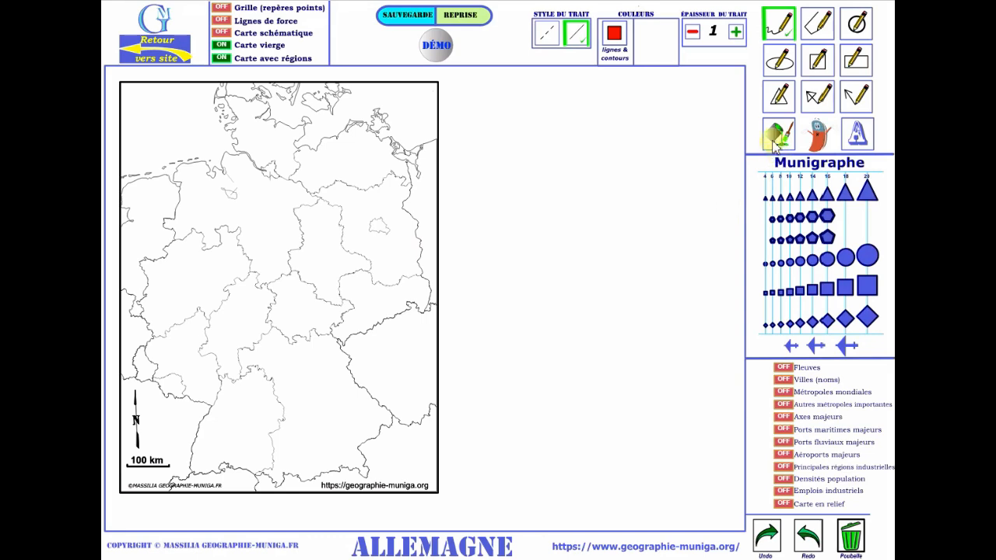
# Step: Fill the small Berlin region in northeastern Germany with red using the paint bucket
pyautogui.click(779, 139)
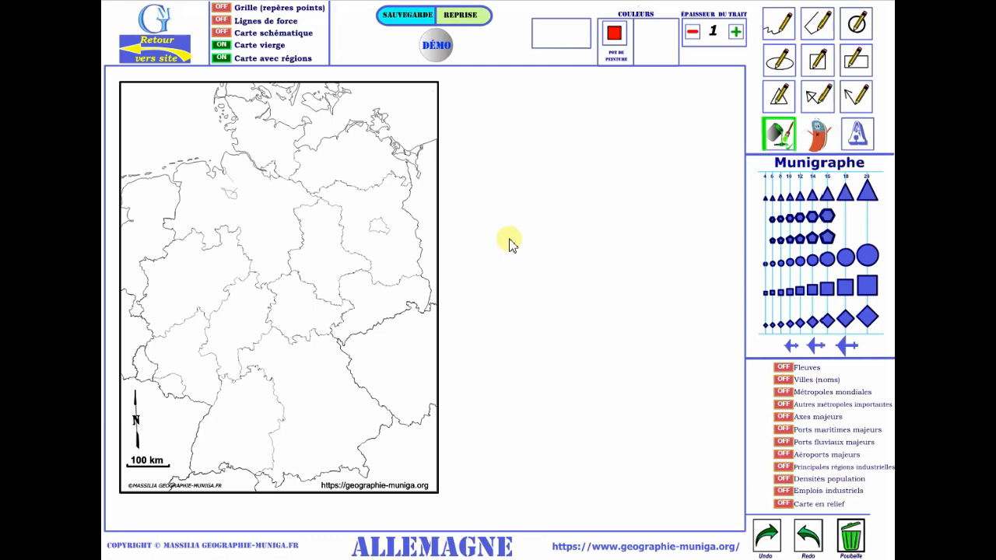
pyautogui.click(376, 228)
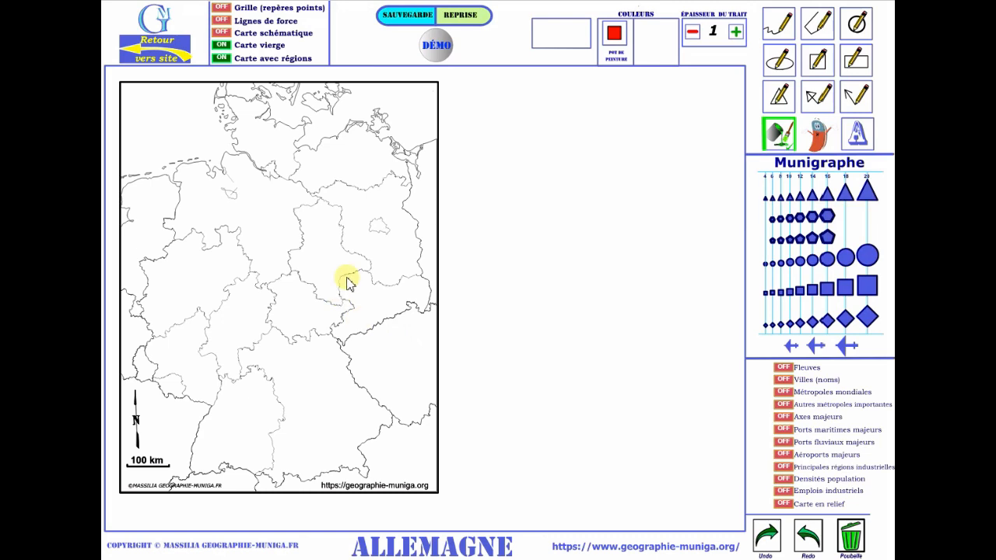
pyautogui.click(385, 228)
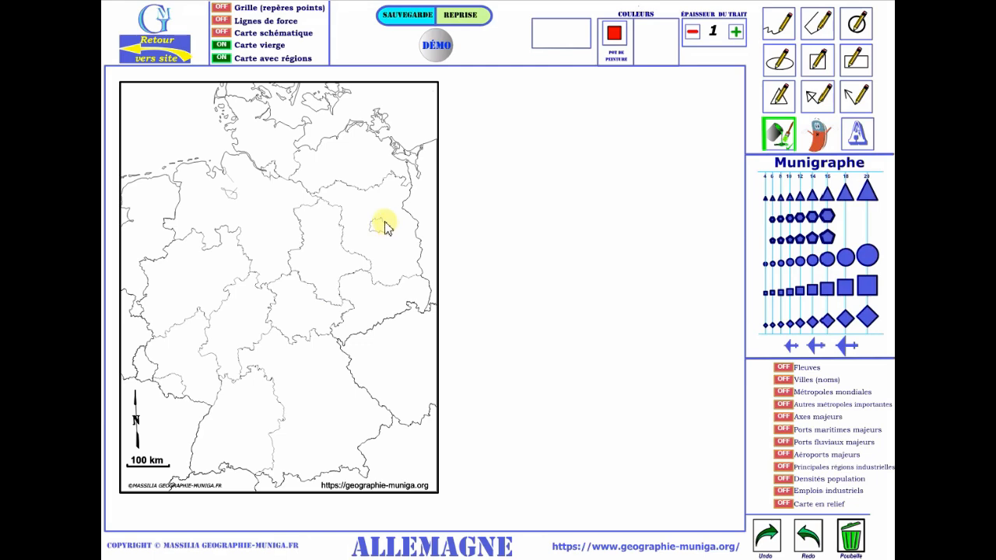
pyautogui.click(376, 224)
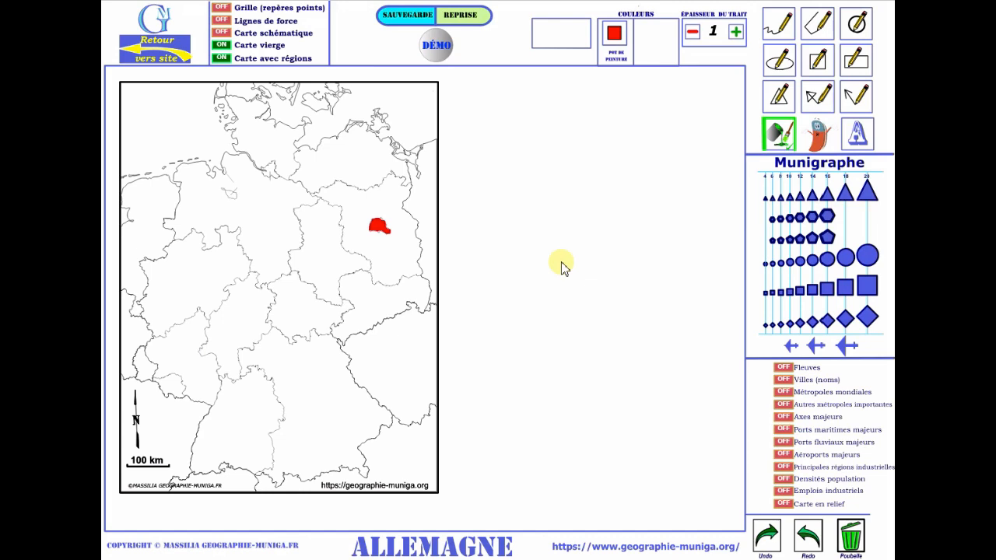
# Step: Add the red text label "Mulhouse" at size 20 near the southwest corner of Germany
pyautogui.click(856, 138)
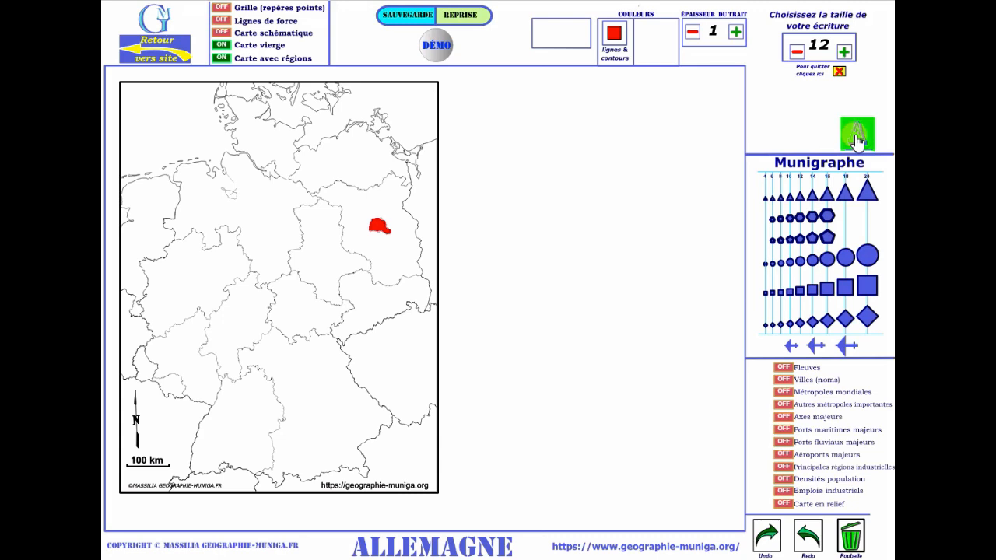
pyautogui.click(844, 52)
pyautogui.click(844, 52)
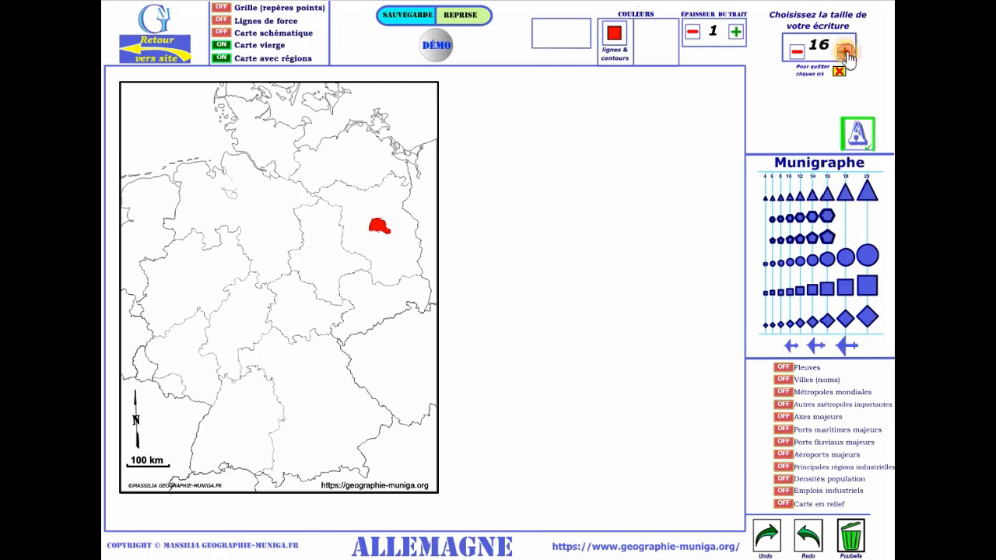
pyautogui.click(844, 52)
pyautogui.click(844, 52)
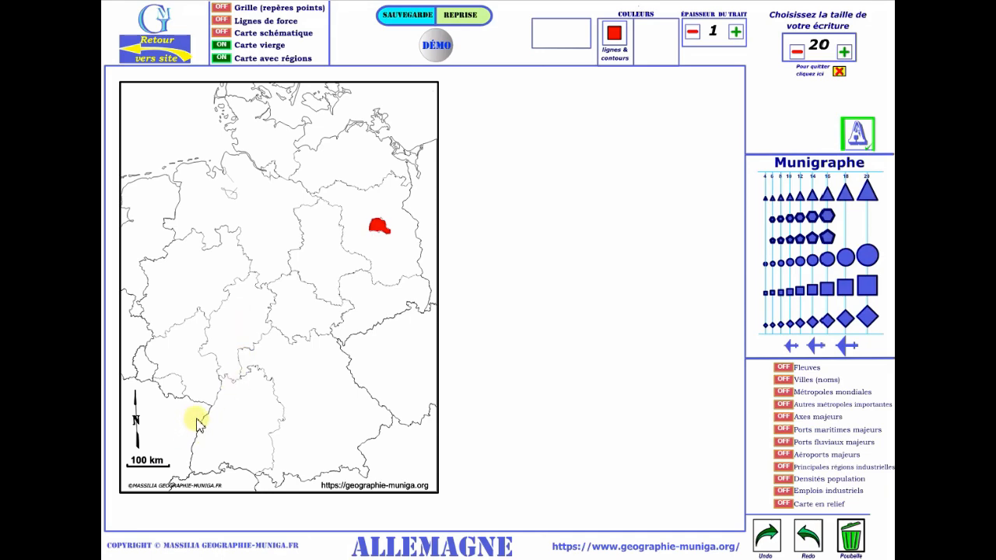
pyautogui.click(181, 468)
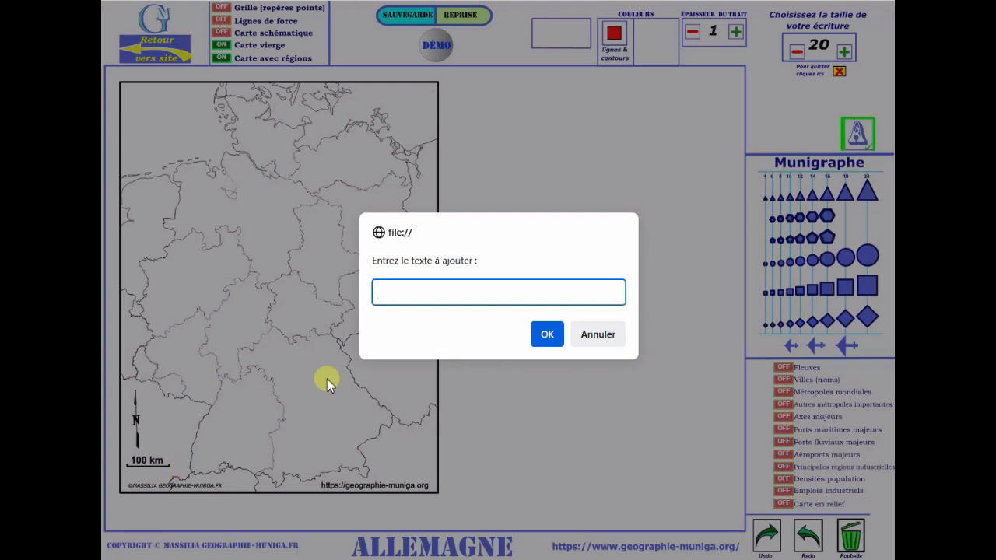
pyautogui.write('Mulhouse')
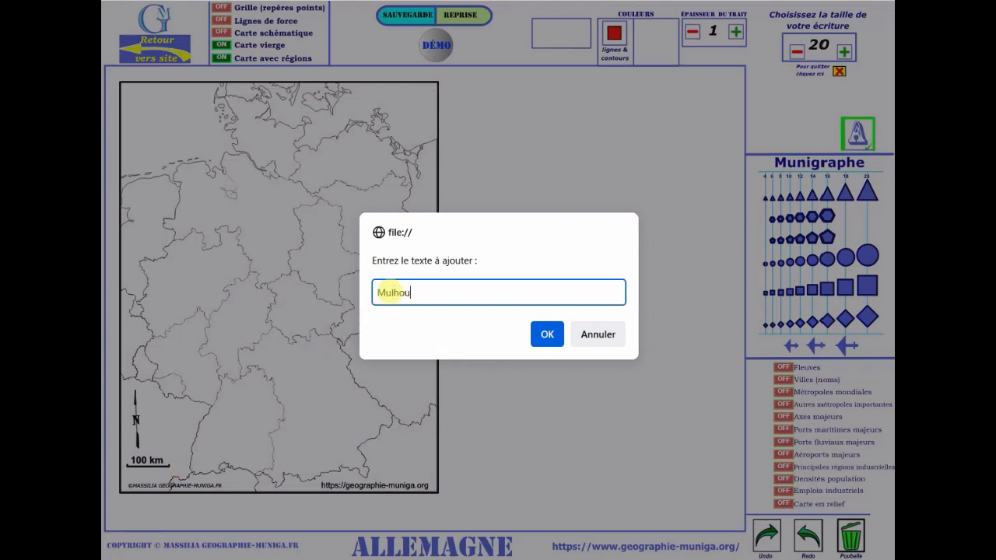
pyautogui.click(547, 334)
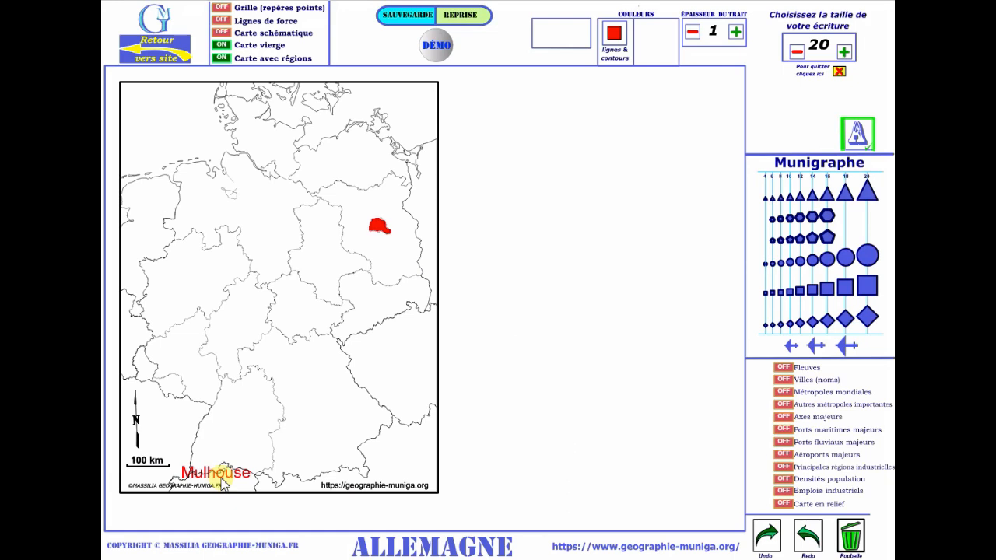
# Step: Change the line color to dark blue, undo the red label and add "Mulhouse" again at the same place
pyautogui.click(615, 39)
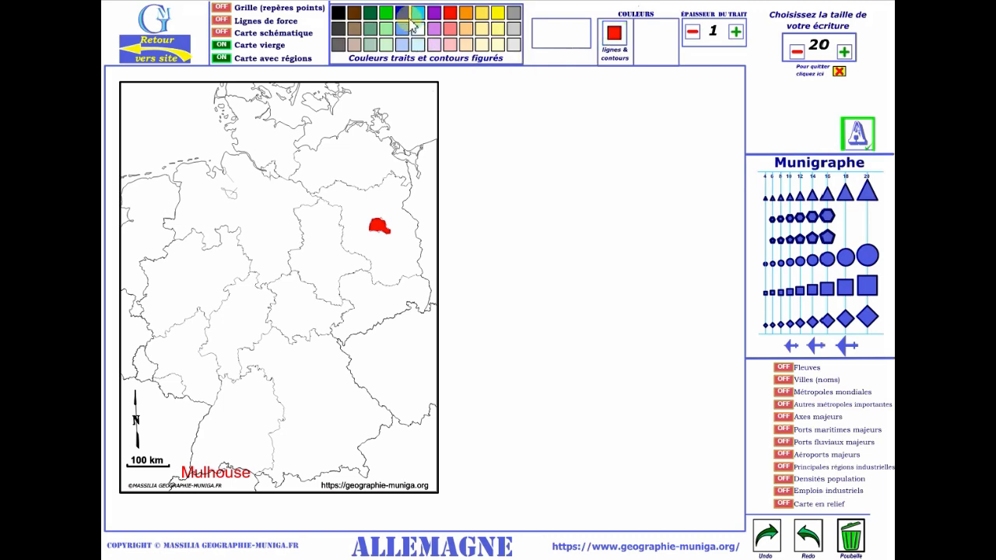
pyautogui.click(402, 28)
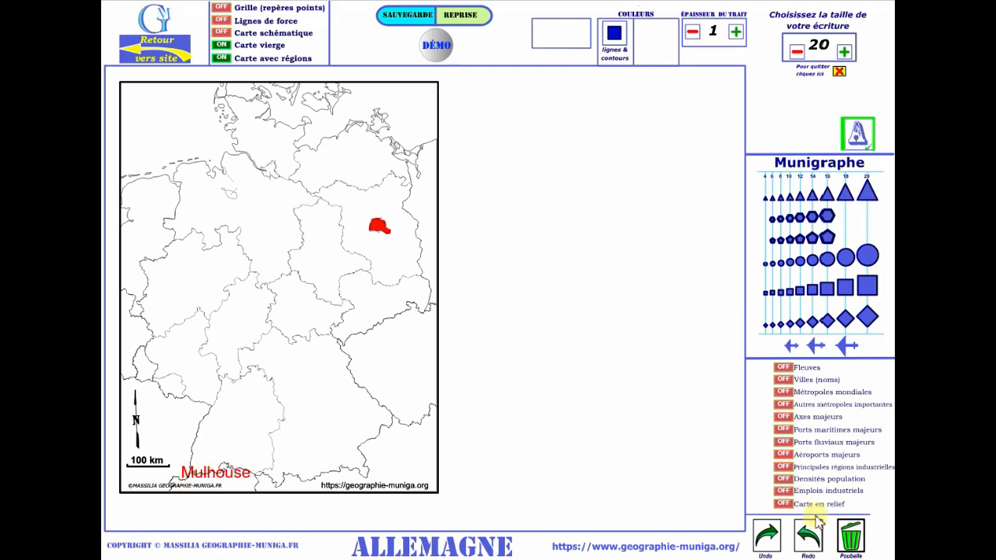
pyautogui.click(767, 539)
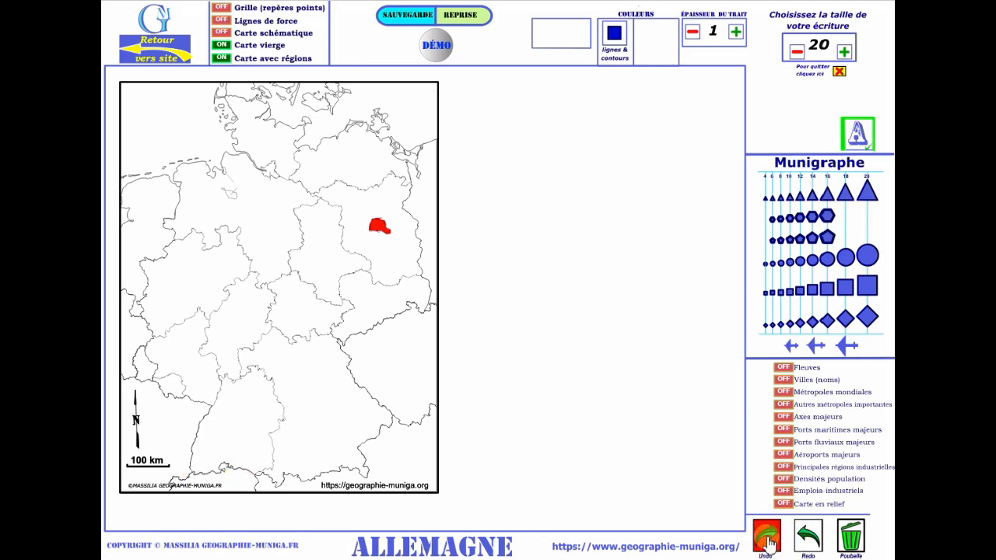
pyautogui.click(178, 465)
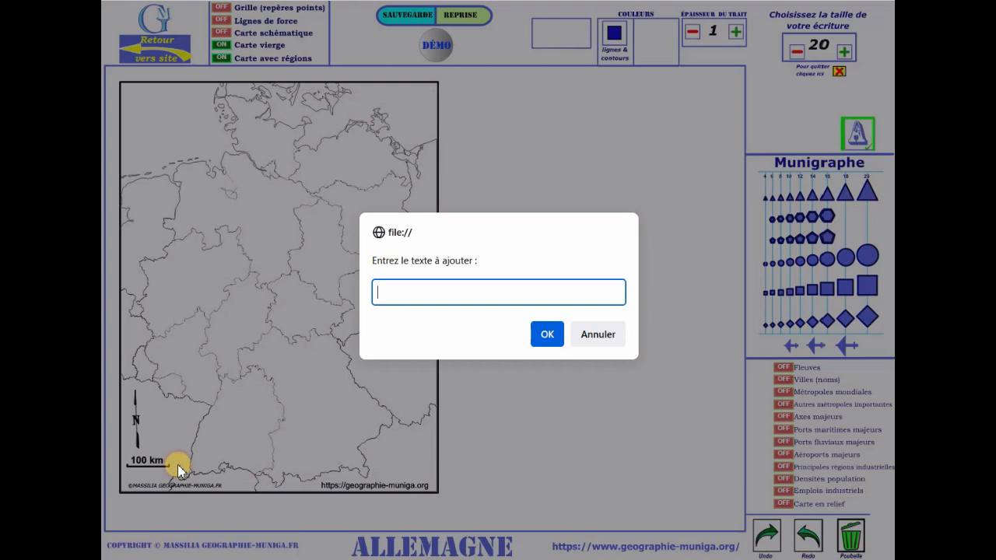
pyautogui.write('Mulhouse')
pyautogui.click(543, 344)
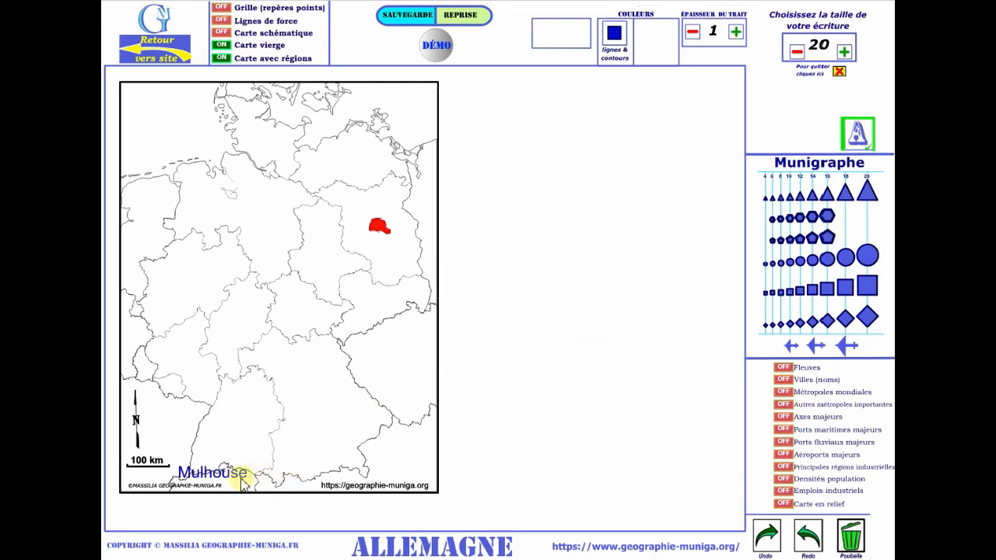
# Step: Undo the blue label, add "Mulhouse" again slightly farther north and leave the text tool
pyautogui.click(768, 540)
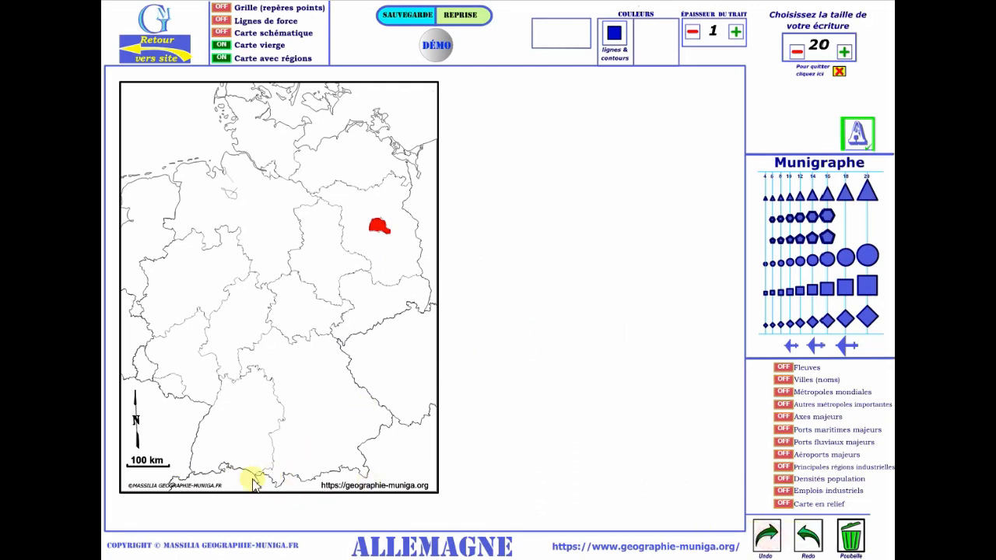
pyautogui.click(175, 458)
pyautogui.click(403, 298)
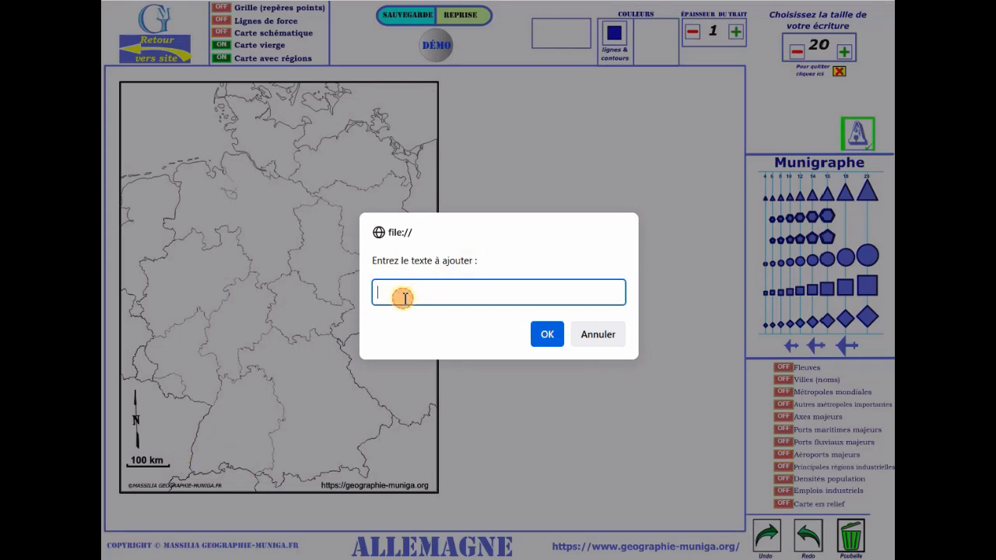
pyautogui.write('Mulhouse')
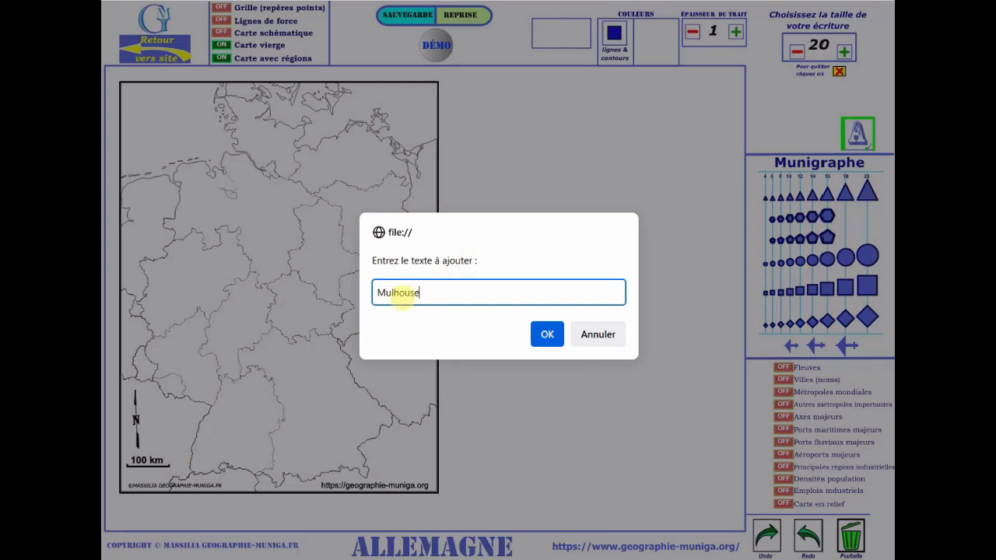
pyautogui.press('Return')
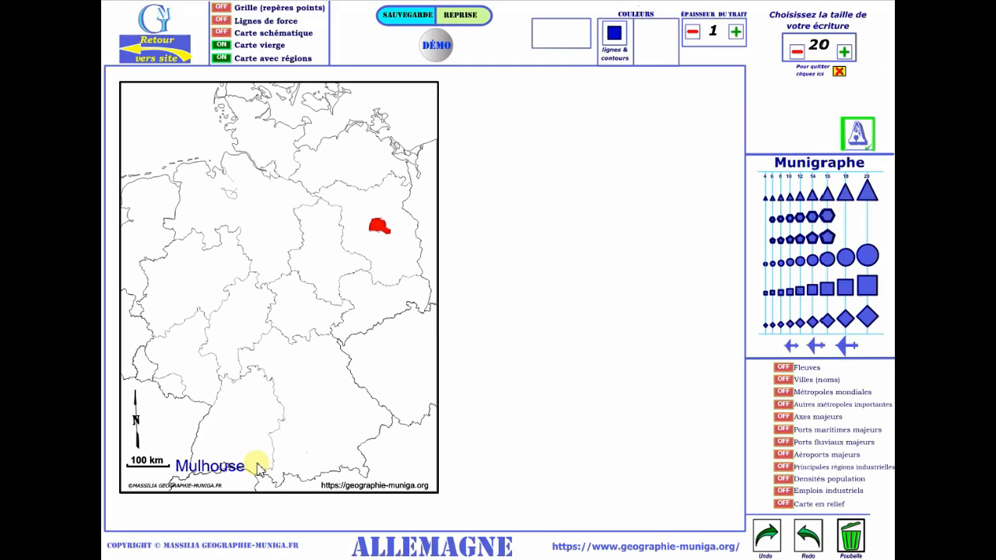
pyautogui.click(839, 72)
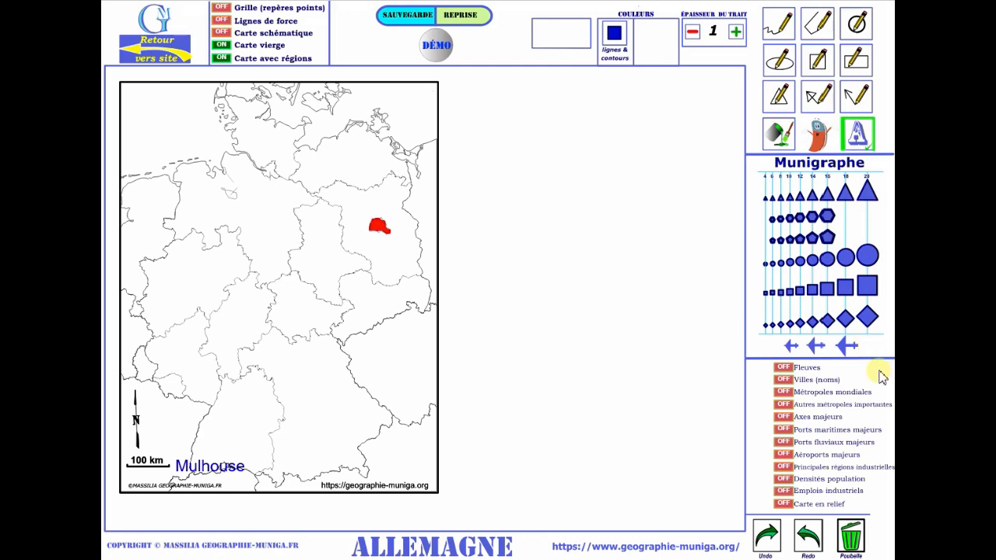
# Step: Place an unfilled blue size-20 triangle symbol in southeastern Germany, and a second one over it with line thickness 8
pyautogui.click(868, 196)
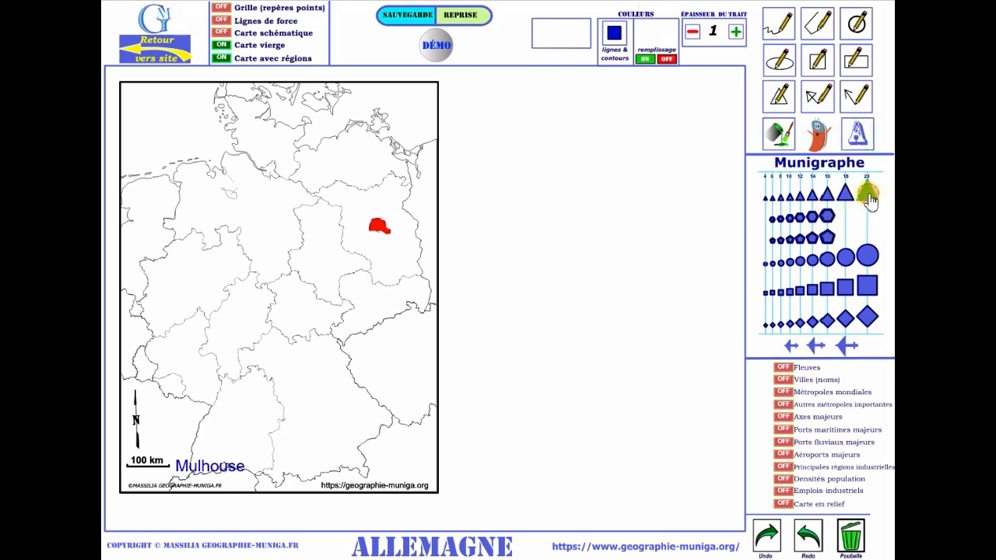
pyautogui.click(328, 433)
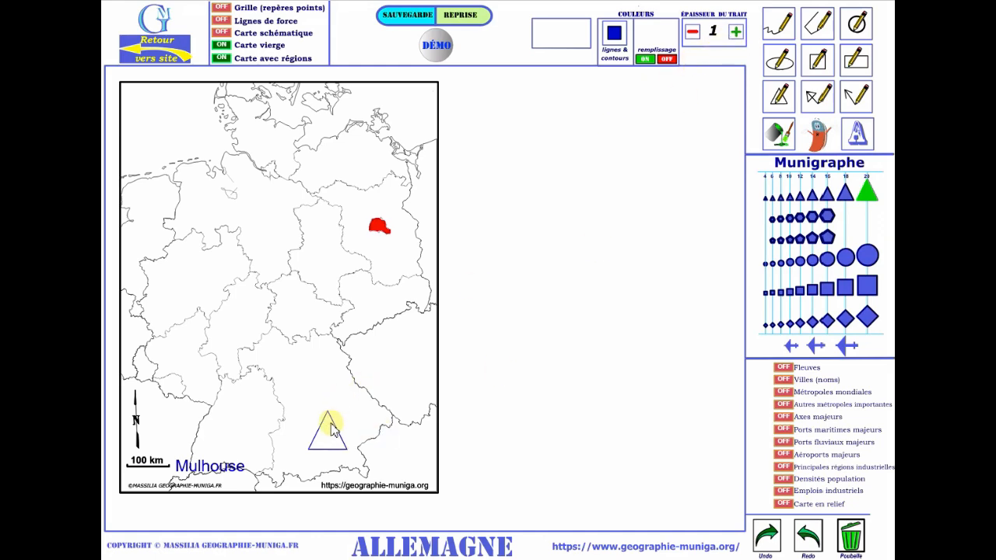
pyautogui.click(735, 31)
pyautogui.click(735, 31)
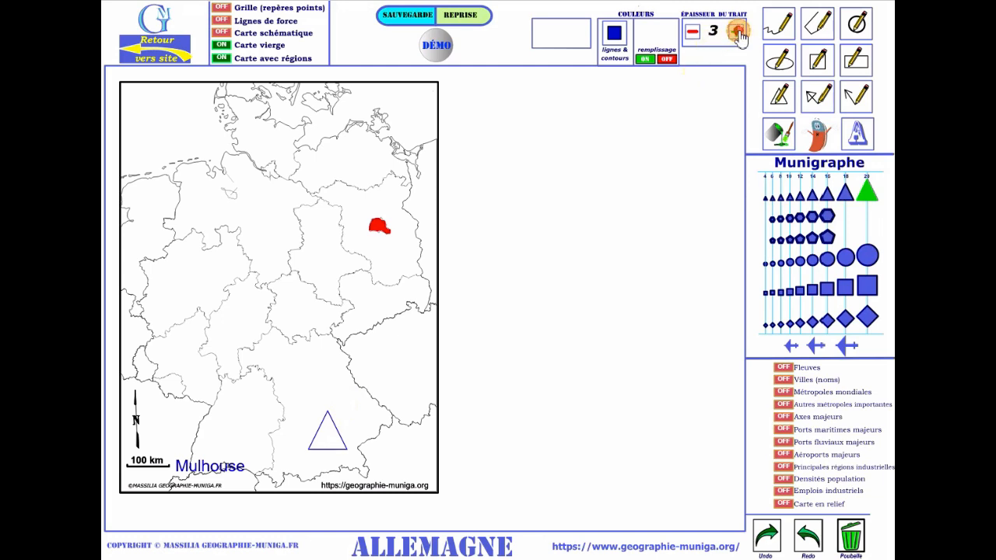
pyautogui.click(735, 32)
pyautogui.click(735, 31)
pyautogui.click(735, 31)
pyautogui.click(735, 31)
pyautogui.click(735, 31)
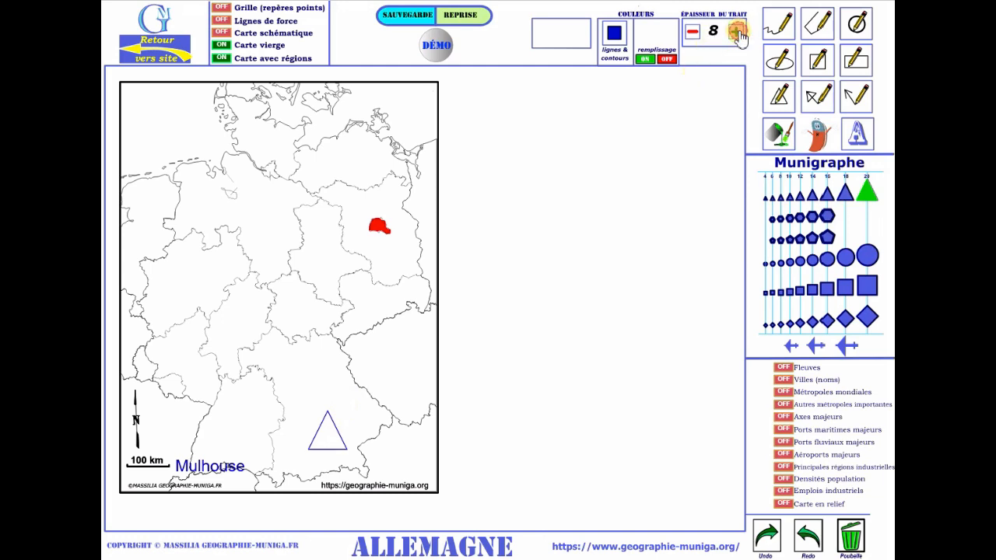
pyautogui.click(326, 443)
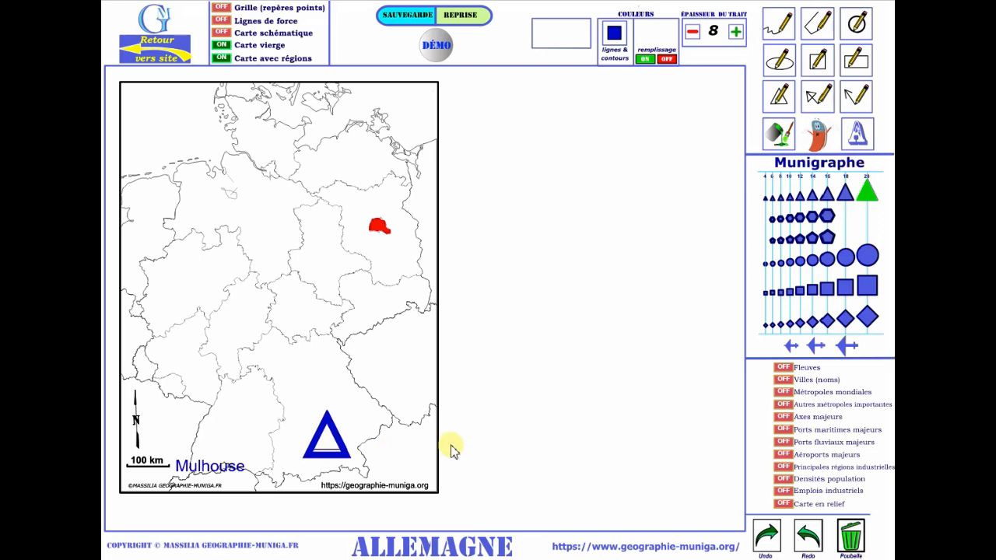
# Step: Change the outline color to red and place another size-20 triangle over the blue ones
pyautogui.click(615, 35)
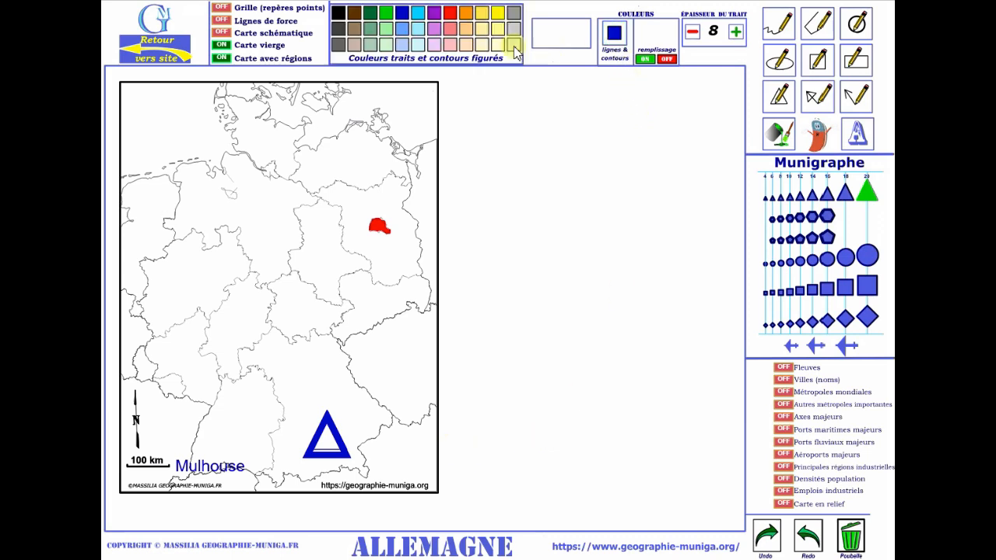
pyautogui.click(451, 14)
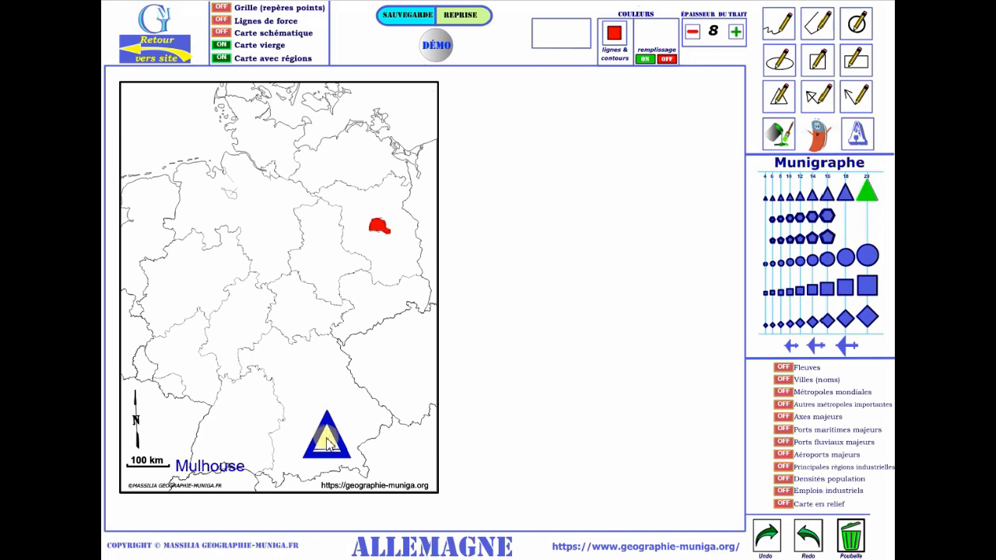
pyautogui.click(325, 443)
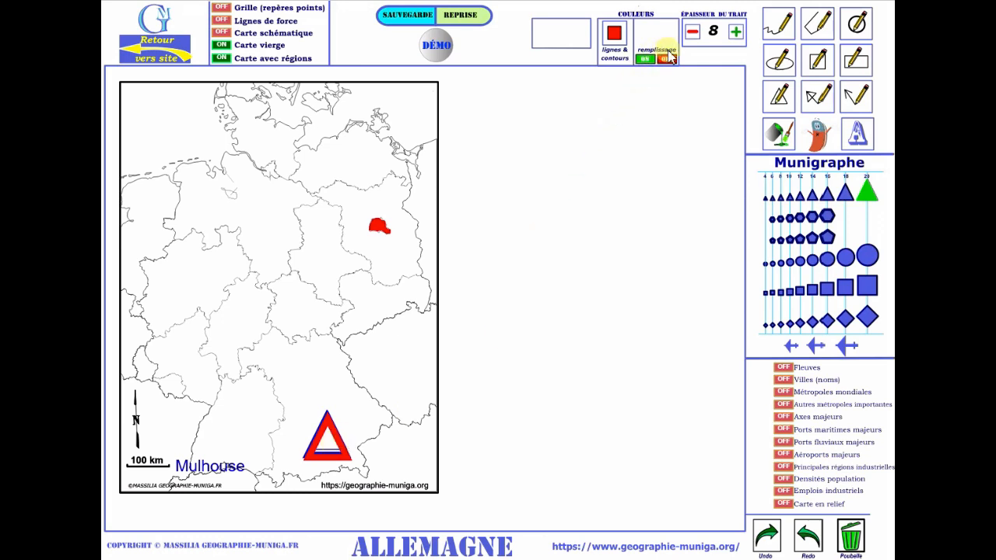
# Step: Turn on shape filling in dark blue and place another red-outlined size-20 triangle over the existing ones in southeastern Germany
pyautogui.click(644, 68)
pyautogui.click(660, 38)
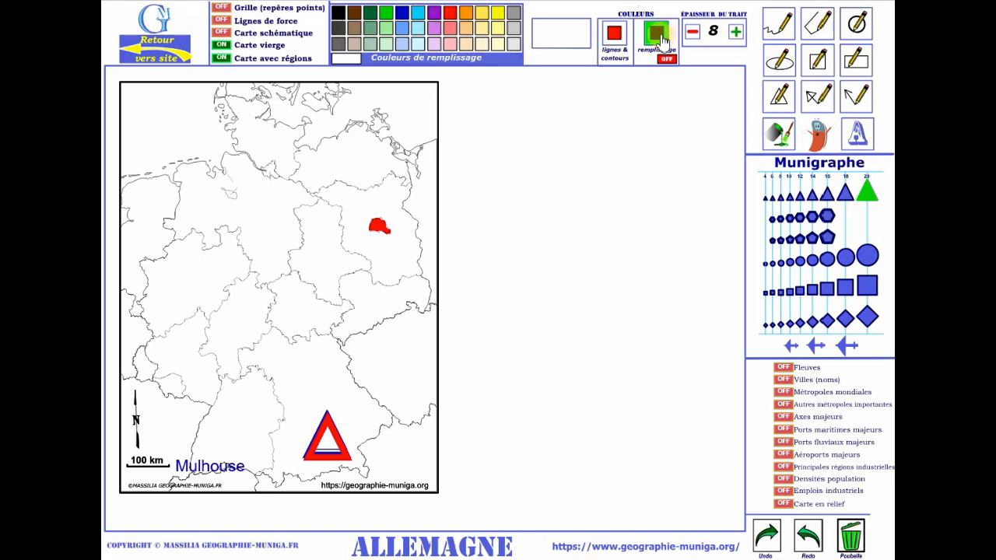
pyautogui.click(405, 14)
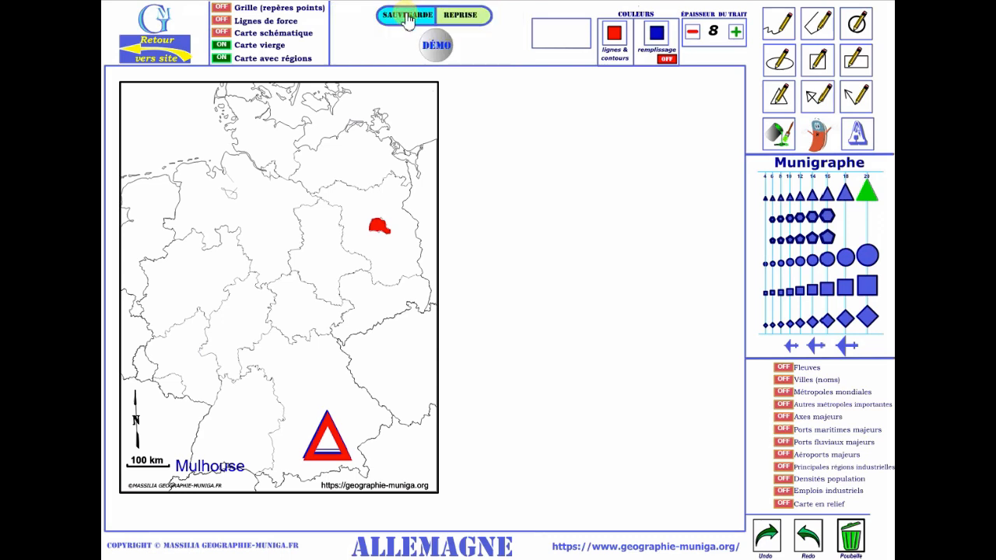
pyautogui.click(328, 444)
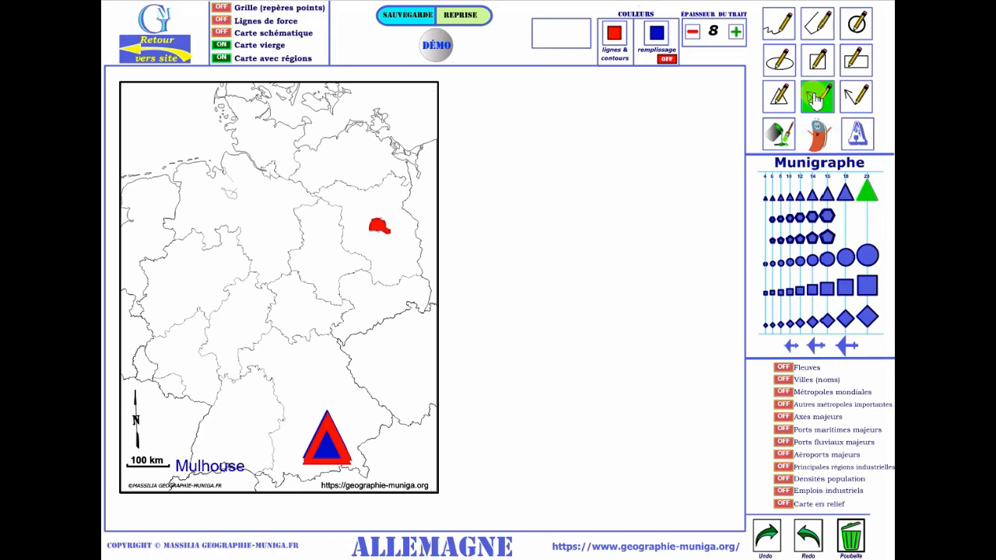
# Step: Draw a red arrow with a large solid head in central Germany and a longer red line arrow pointing north-northwest across it
pyautogui.click(856, 96)
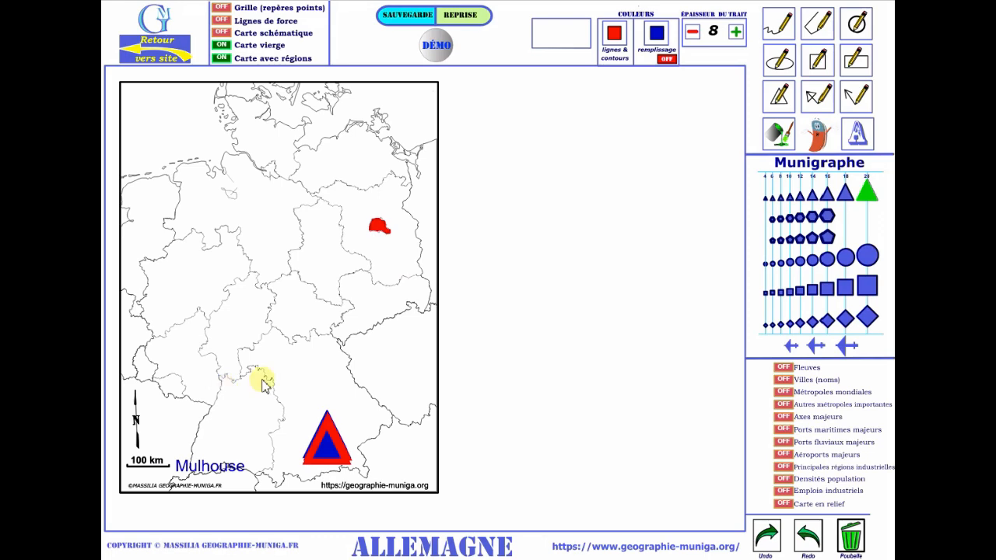
pyautogui.click(817, 96)
pyautogui.moveTo(297, 339)
pyautogui.mouseDown()
pyautogui.moveTo(389, 285)
pyautogui.moveTo(272, 234)
pyautogui.moveTo(214, 284)
pyautogui.moveTo(315, 265)
pyautogui.mouseUp()
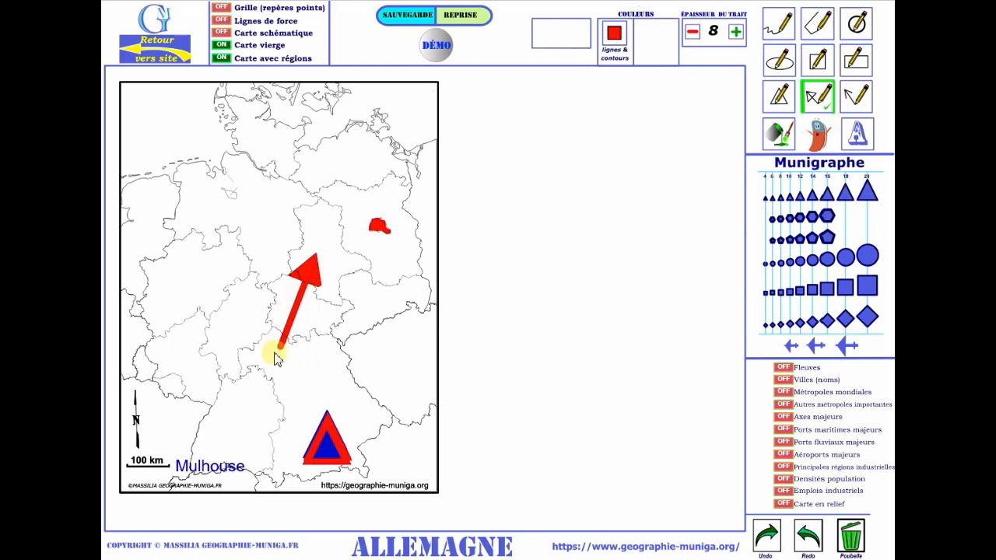
pyautogui.click(855, 95)
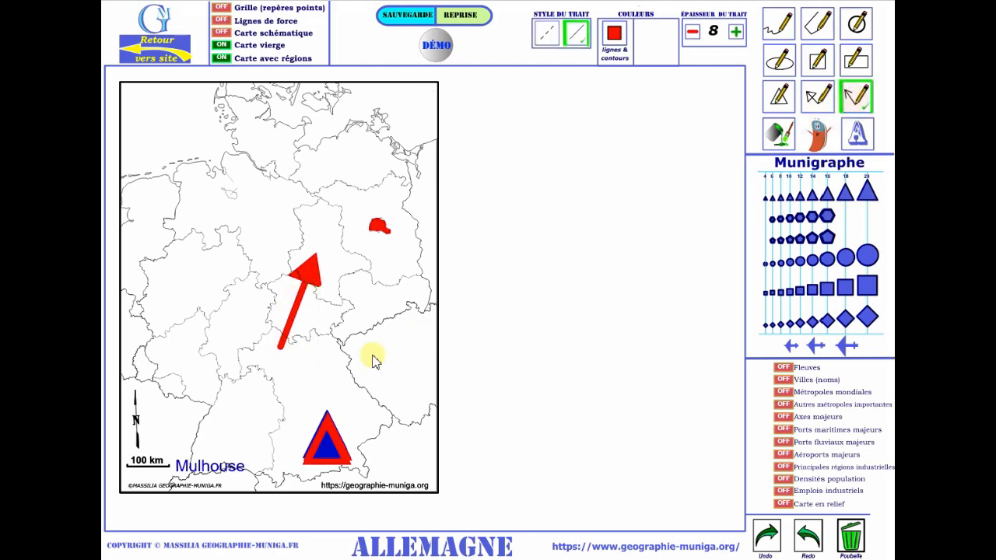
pyautogui.moveTo(345, 367)
pyautogui.mouseDown()
pyautogui.moveTo(404, 277)
pyautogui.moveTo(187, 291)
pyautogui.moveTo(540, 391)
pyautogui.moveTo(303, 179)
pyautogui.mouseUp()
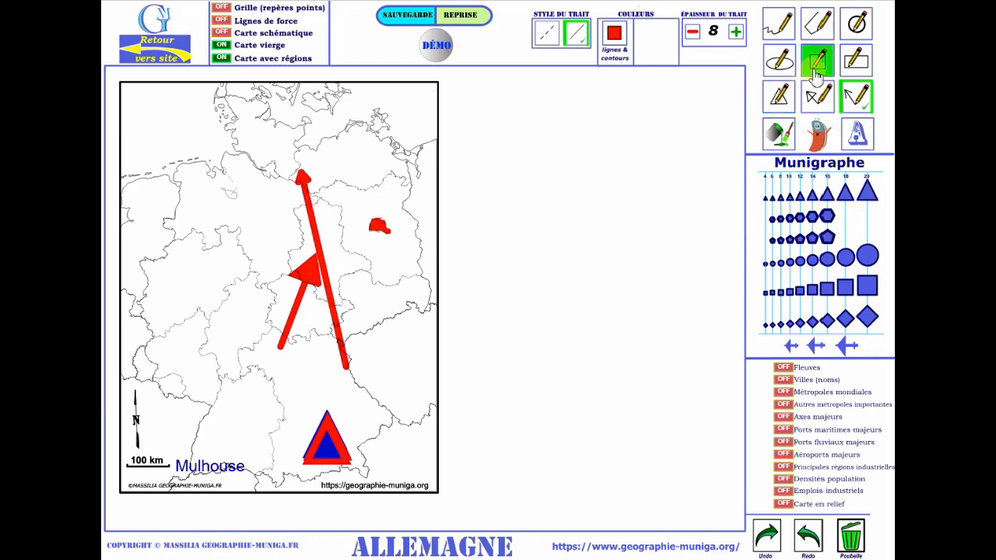
# Step: Draw an unfilled red rectangle over the northeastern coast and a dark-blue-filled one with a red outline across the map's eastern edge
pyautogui.click(856, 62)
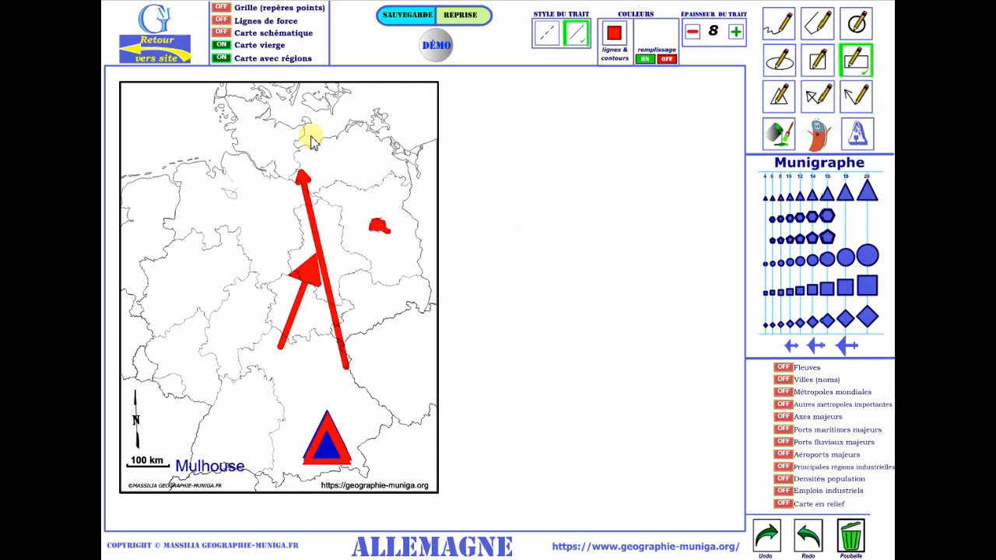
pyautogui.moveTo(312, 127)
pyautogui.mouseDown()
pyautogui.moveTo(347, 156)
pyautogui.moveTo(404, 168)
pyautogui.mouseUp()
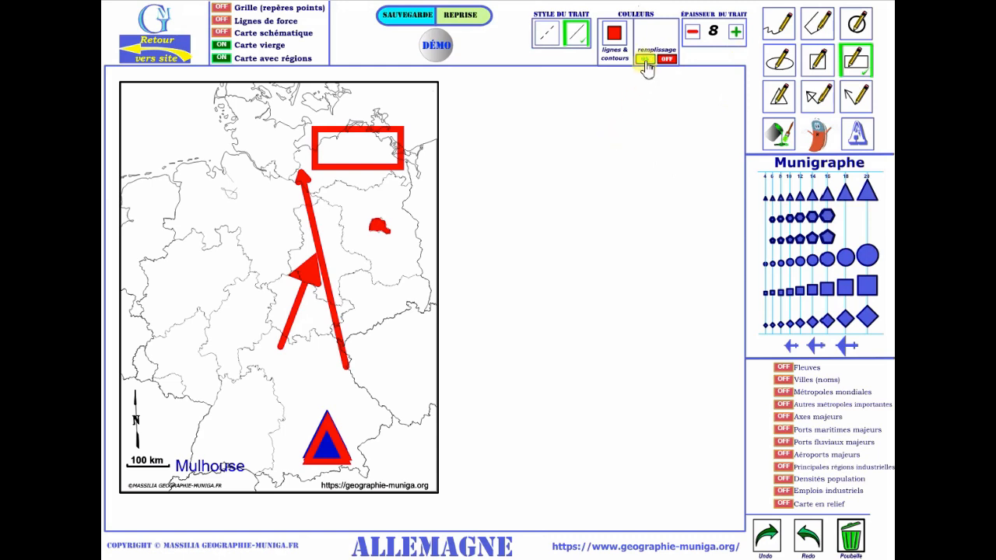
pyautogui.click(645, 60)
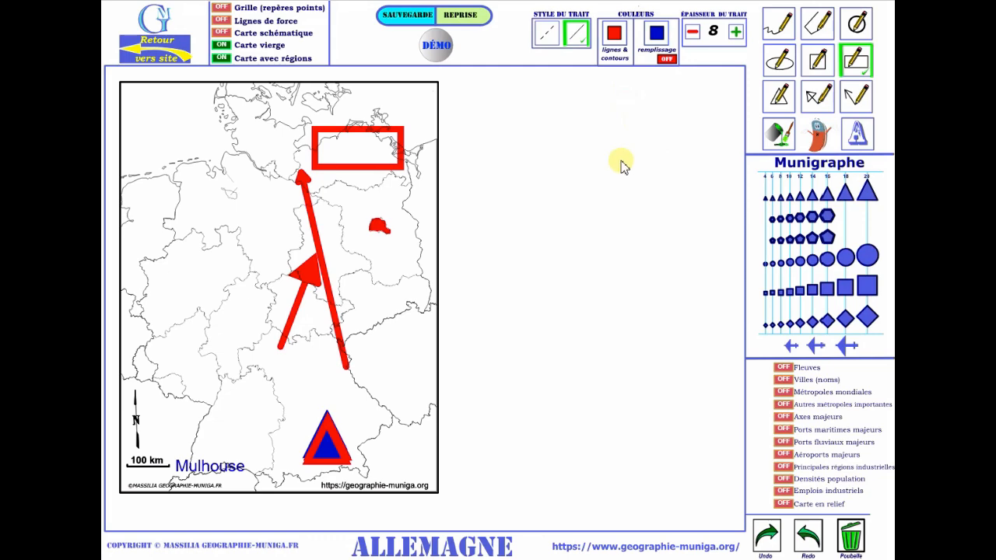
pyautogui.moveTo(347, 197); pyautogui.dragTo(519, 258)
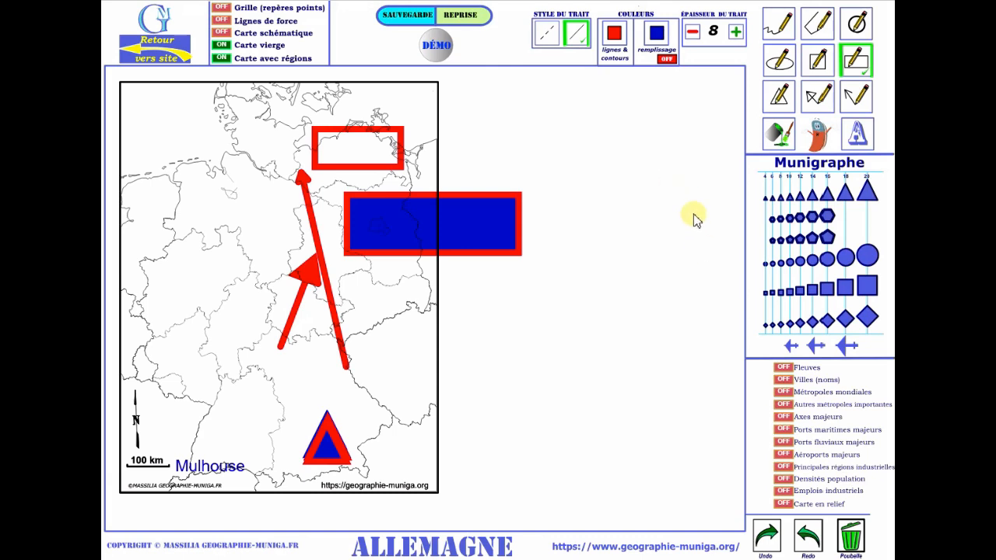
# Step: Draw a circle east of the map with a black outline, line thickness 5 and dark blue fill
pyautogui.click(655, 35)
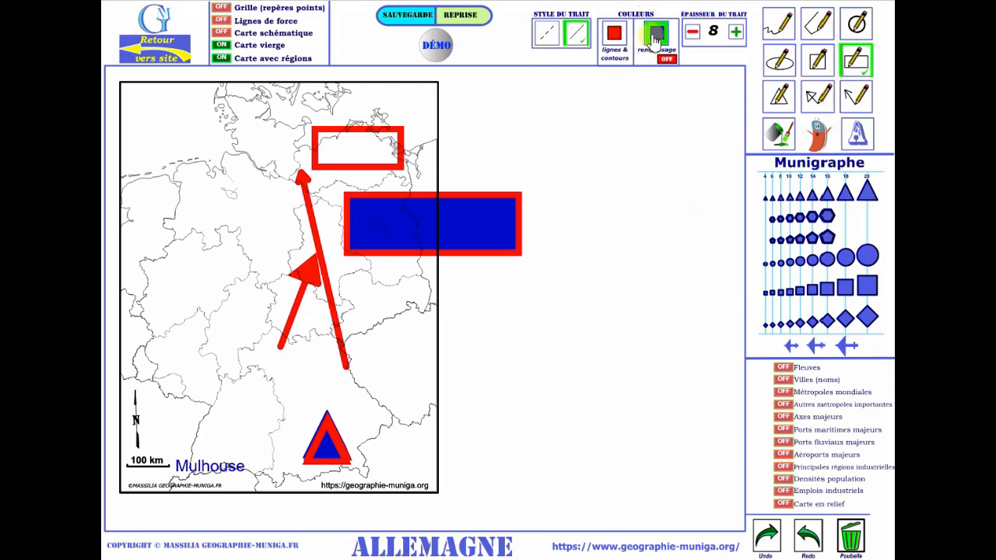
pyautogui.click(656, 35)
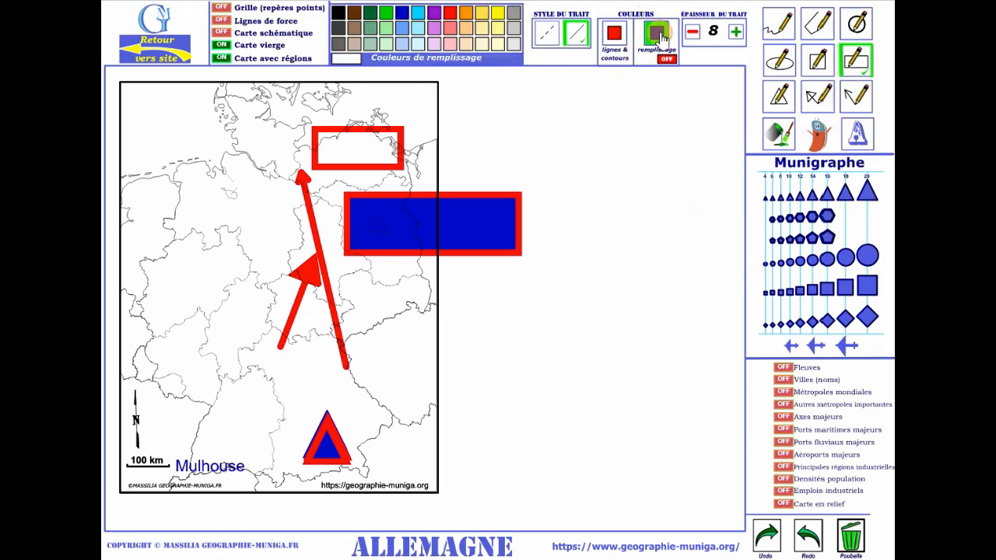
pyautogui.click(615, 53)
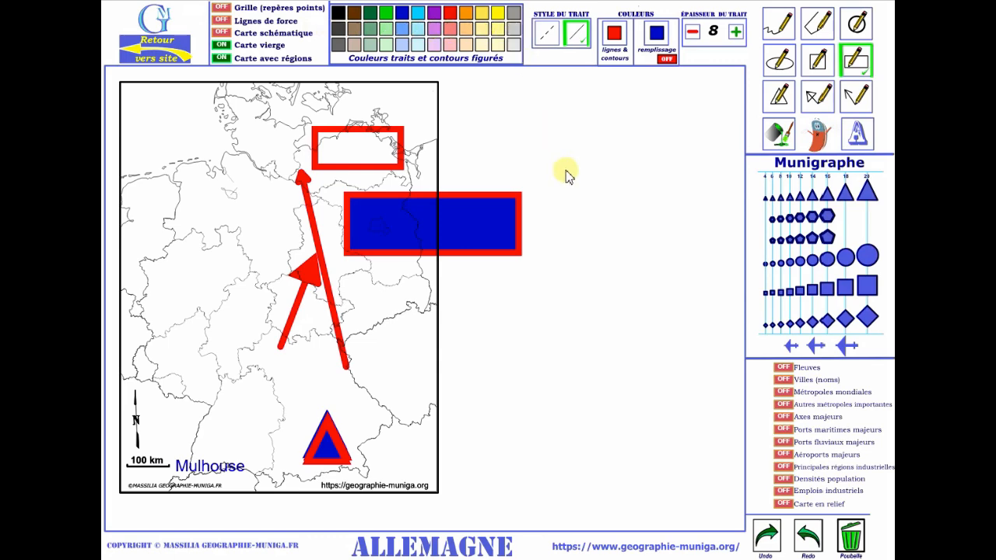
pyautogui.click(692, 32)
pyautogui.click(693, 32)
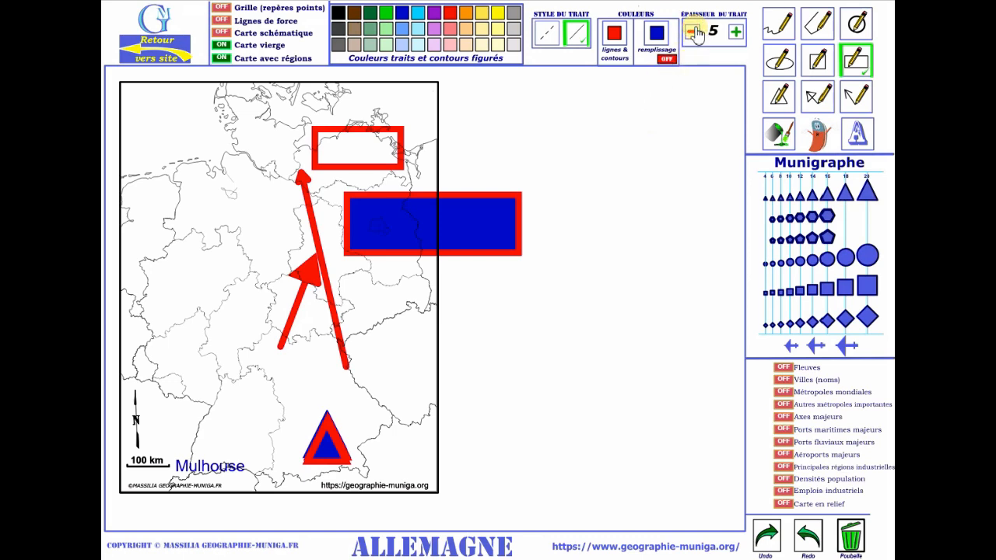
pyautogui.click(859, 27)
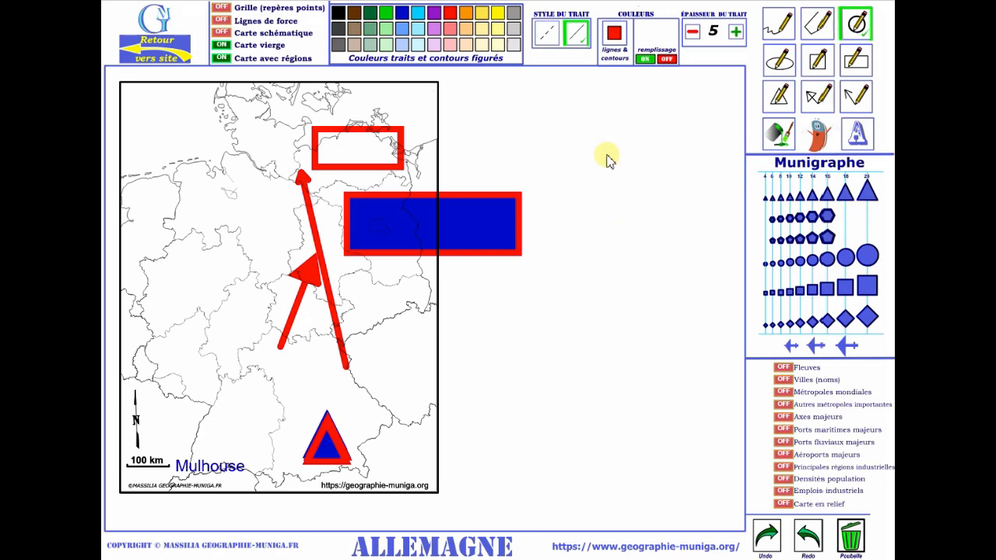
pyautogui.click(341, 12)
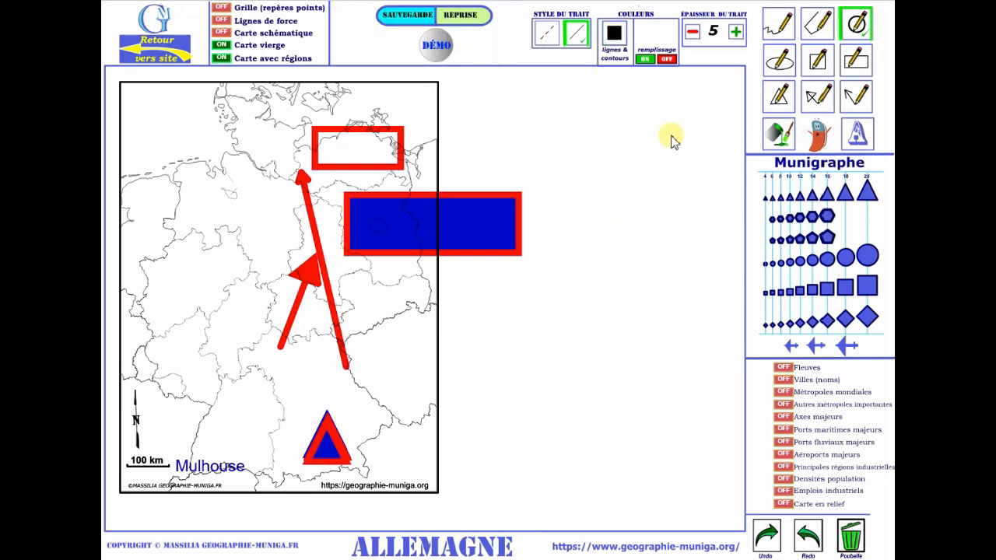
pyautogui.click(645, 60)
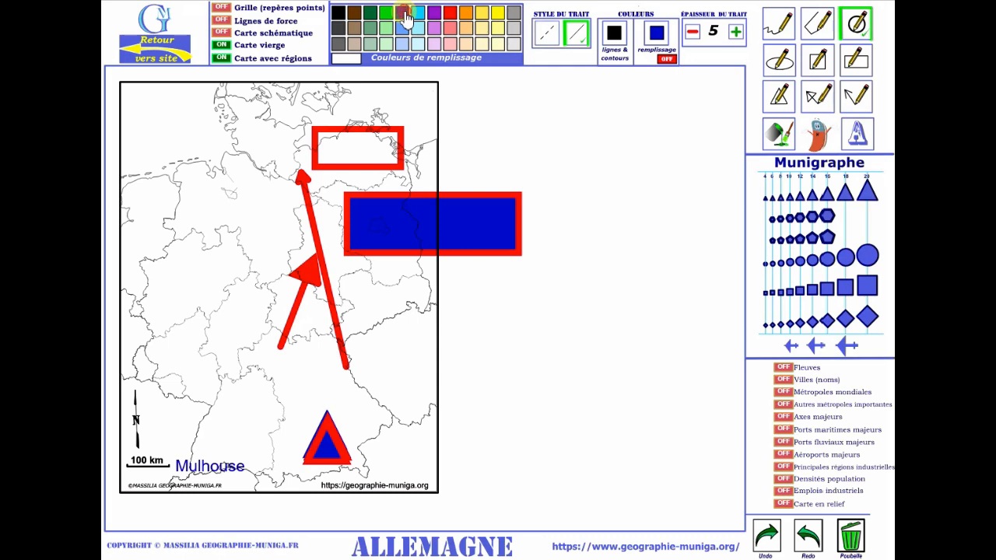
pyautogui.click(583, 134)
pyautogui.moveTo(596, 152); pyautogui.dragTo(618, 173)
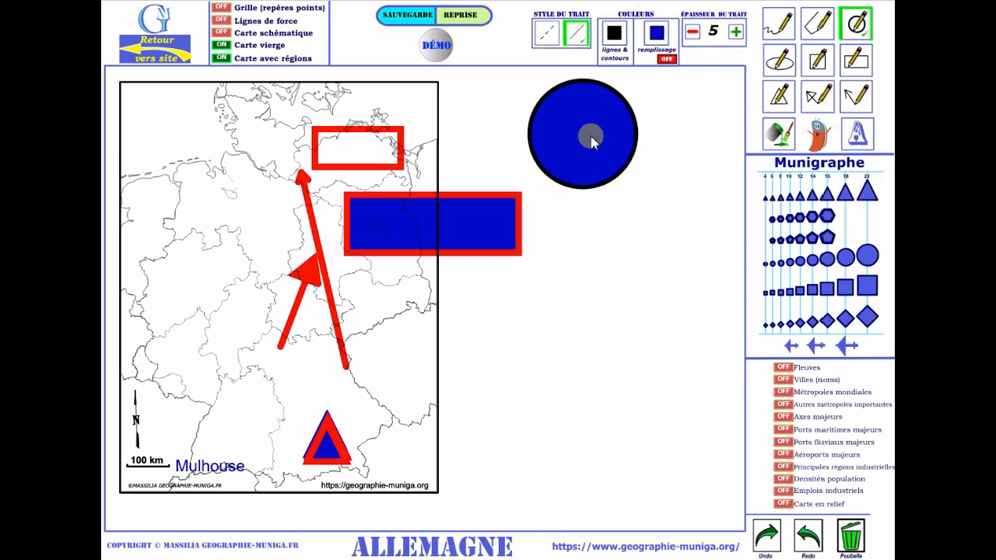
# Step: Change the fill color to light blue and draw a second circle partly overlapping the dark blue one
pyautogui.click(660, 36)
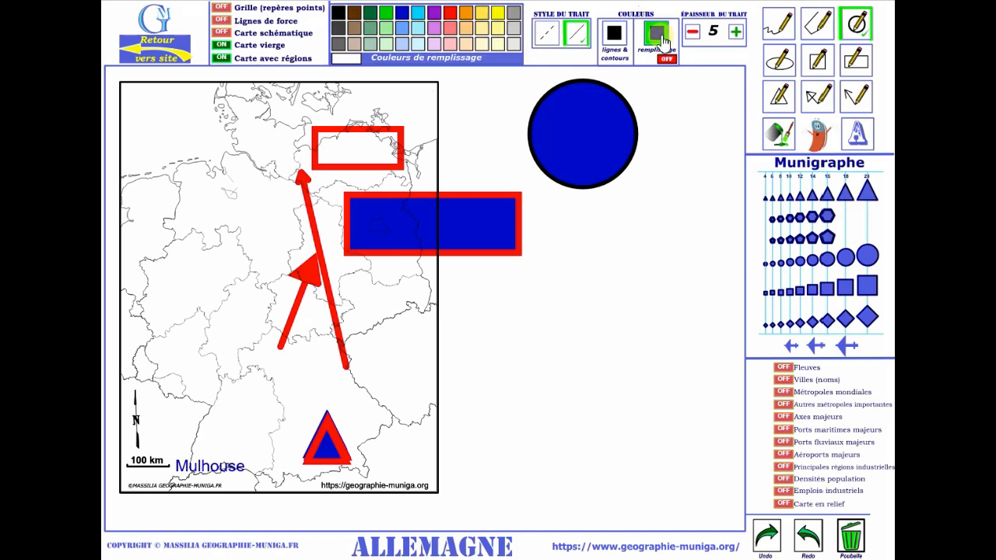
pyautogui.click(403, 28)
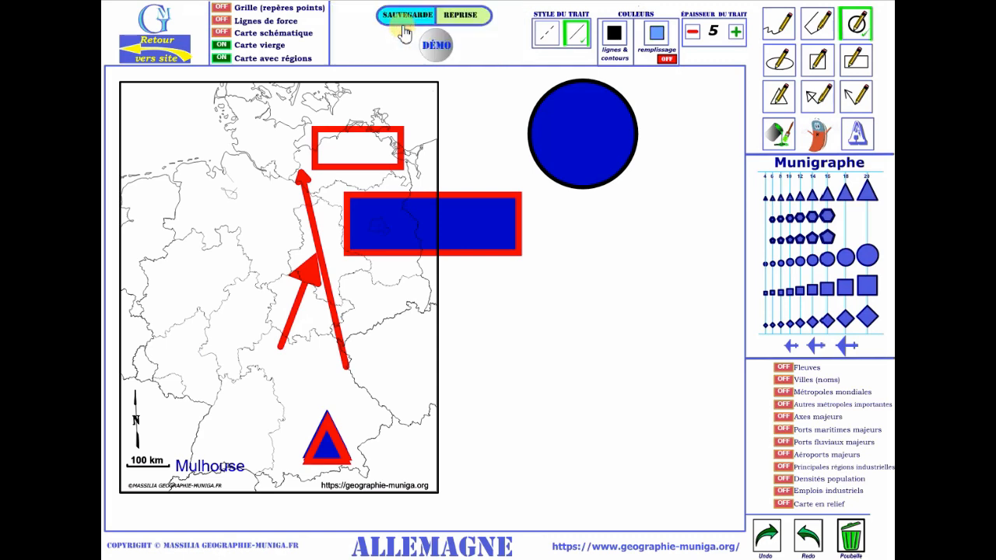
pyautogui.moveTo(603, 170); pyautogui.dragTo(627, 216)
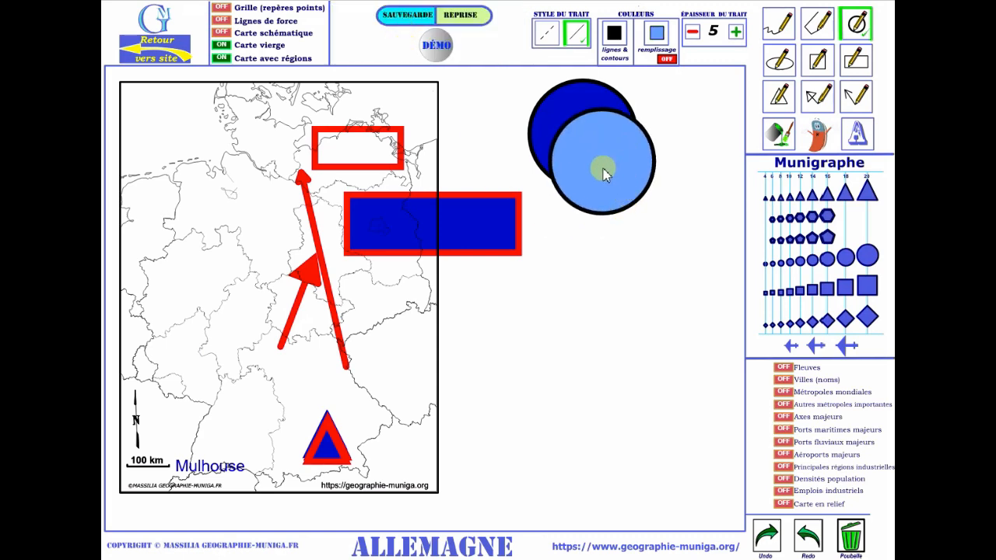
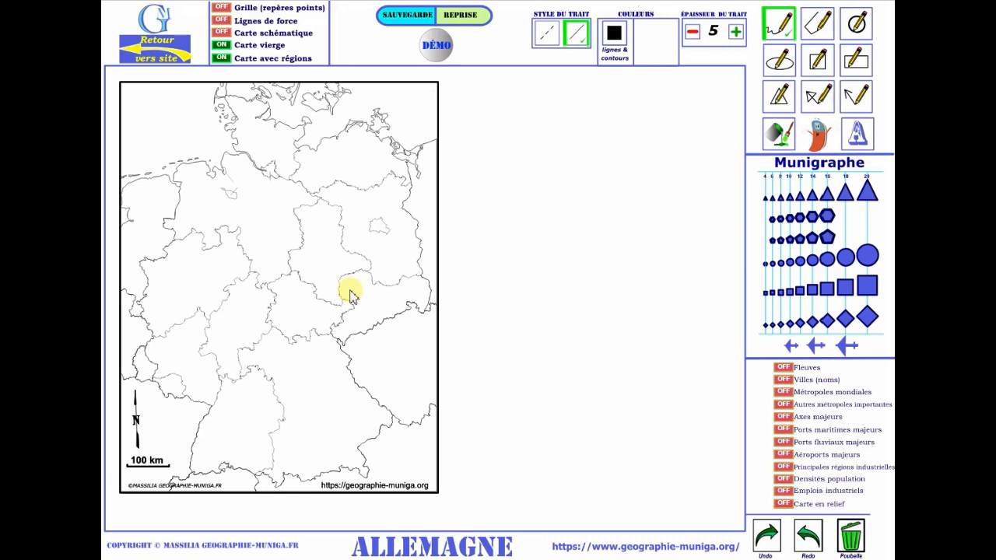
# Step: Show the rivers (Fleuves) and city names (Villes) layers and hide the regions map (Carte avec régions)
pyautogui.click(784, 368)
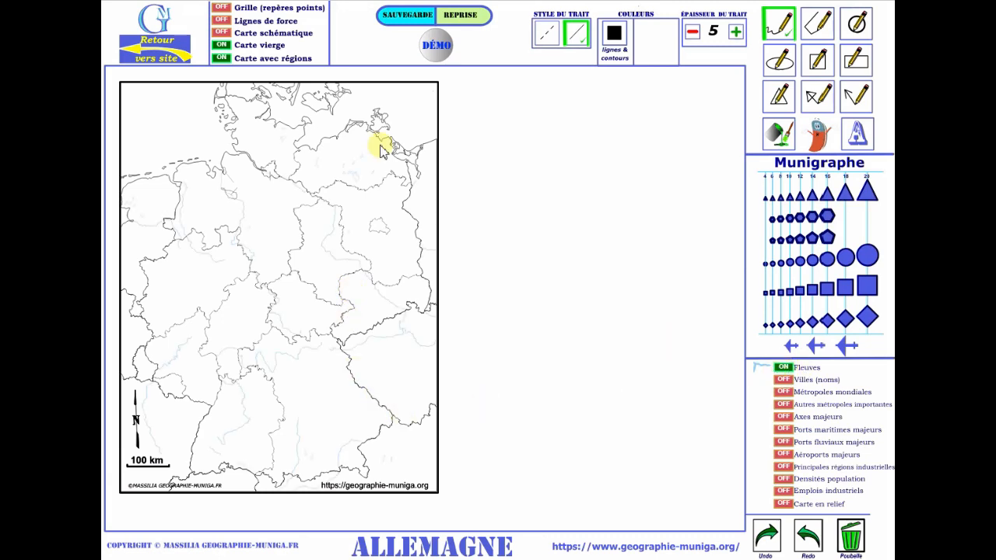
pyautogui.click(222, 59)
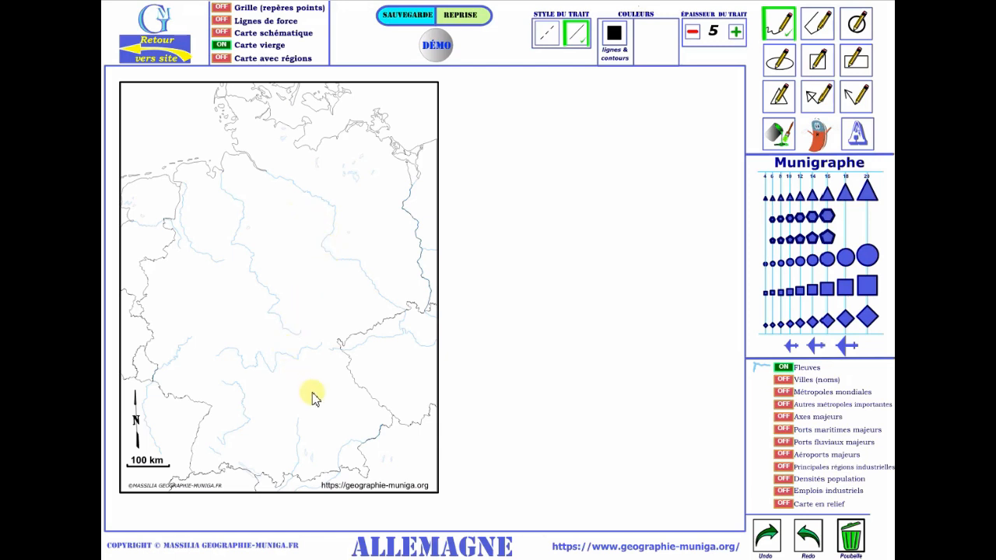
pyautogui.click(786, 381)
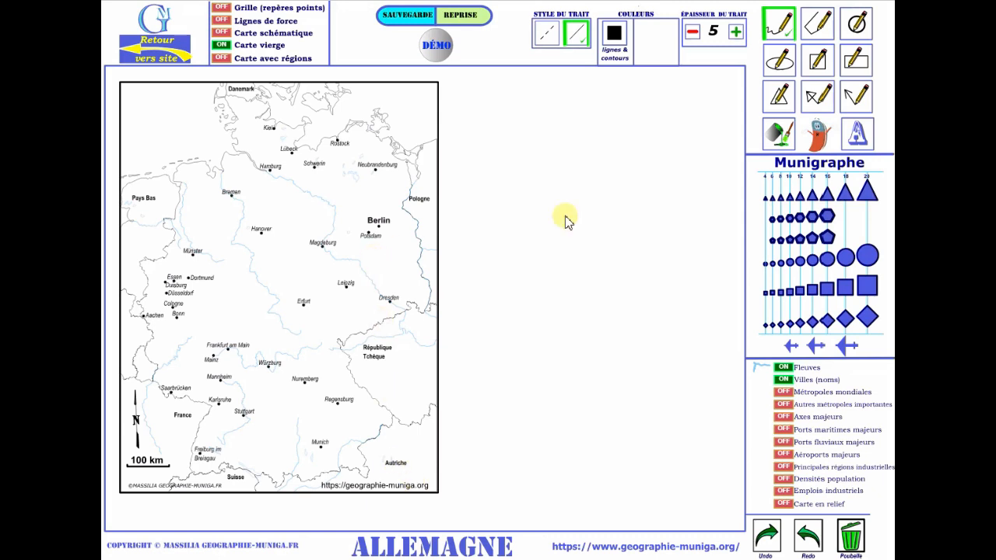
# Step: Show the world metropolises, other important metropolises and major axes layers on the map
pyautogui.click(783, 393)
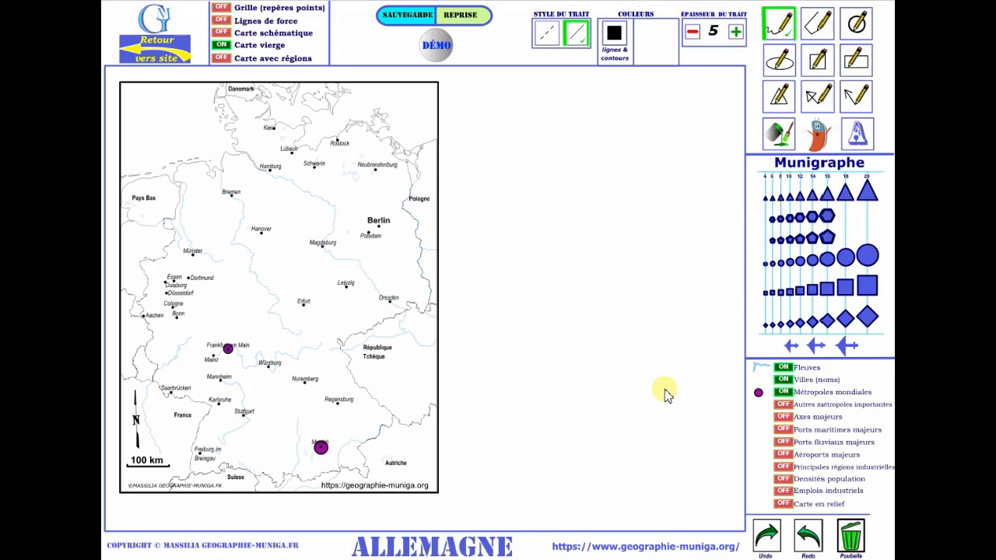
pyautogui.click(784, 406)
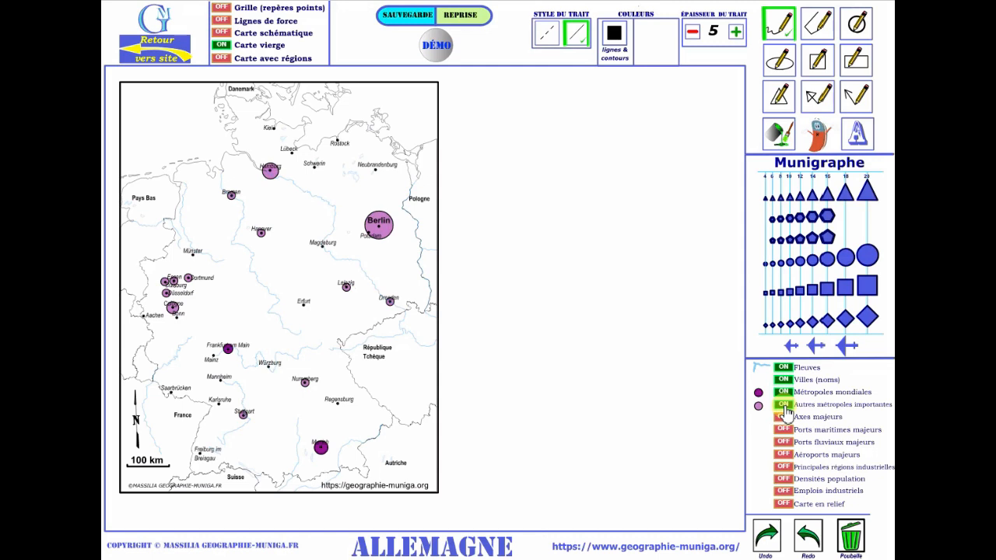
pyautogui.click(784, 418)
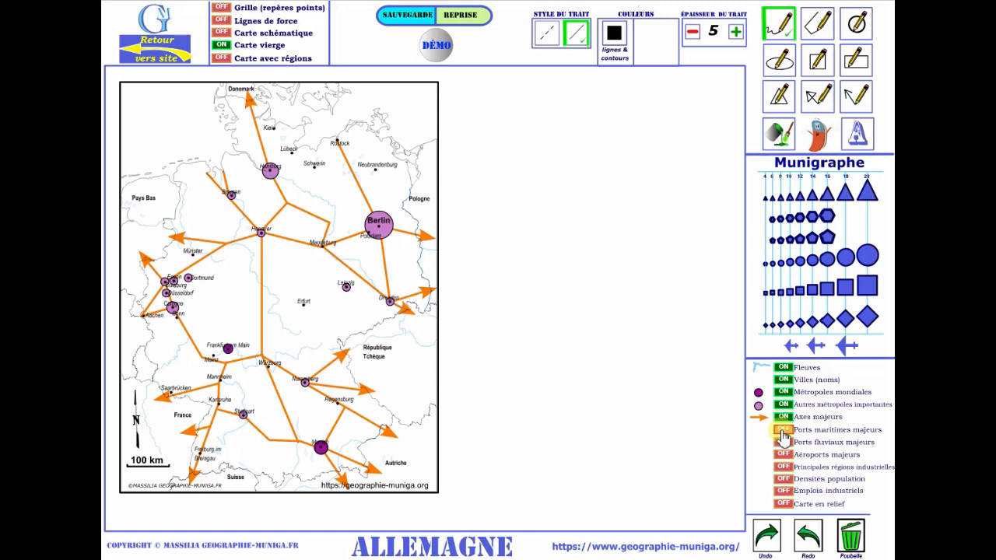
# Step: Show the major seaports, major river ports, major airports, main industrial regions and population density layers
pyautogui.click(783, 431)
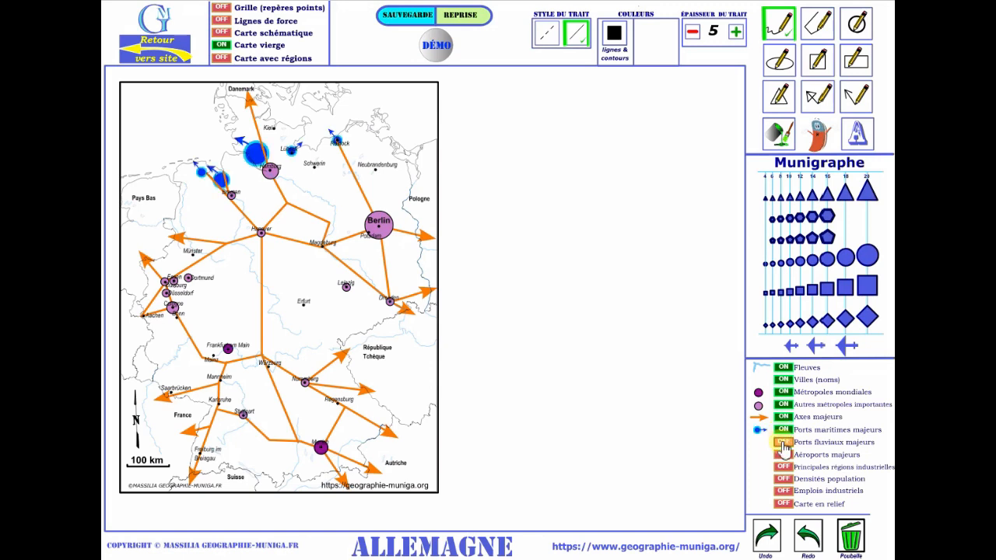
pyautogui.click(783, 442)
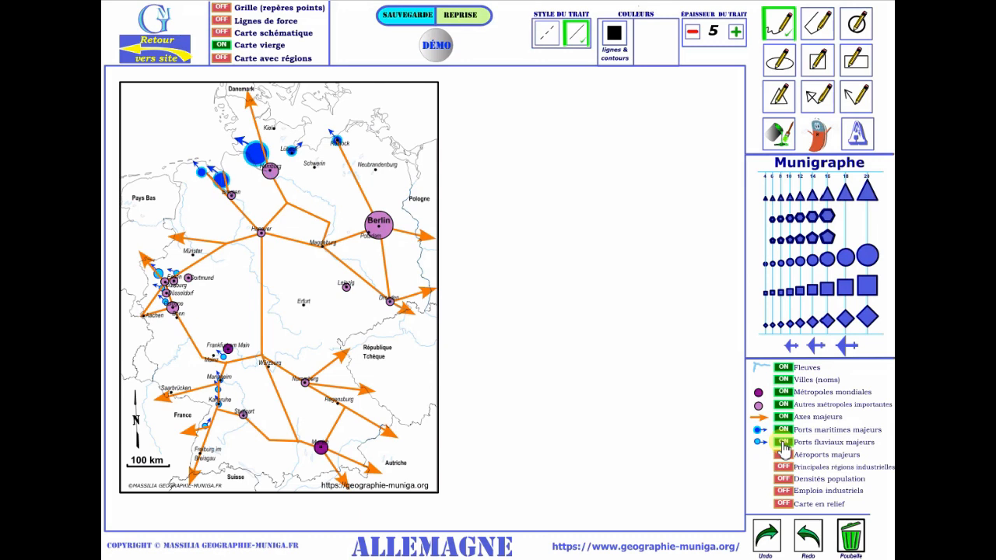
pyautogui.click(783, 455)
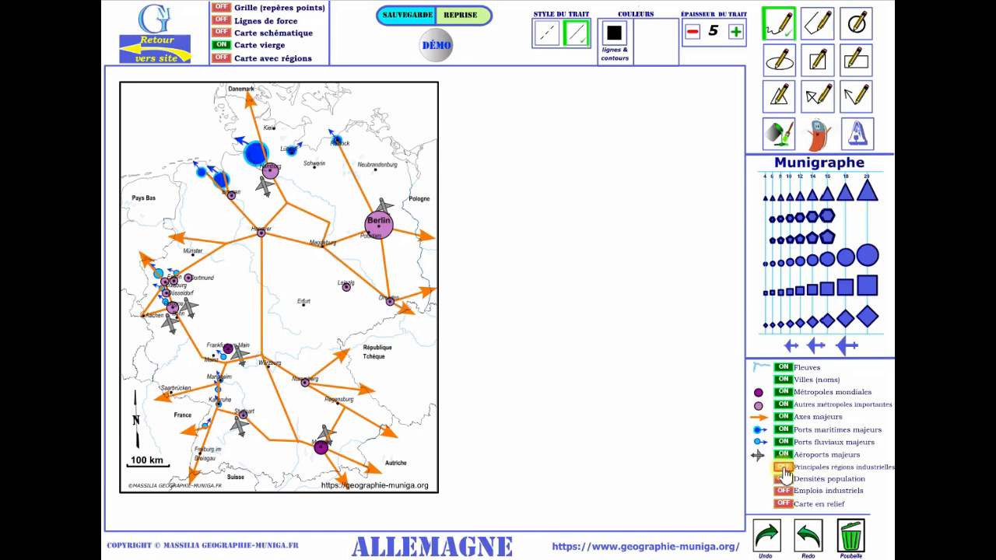
pyautogui.click(784, 468)
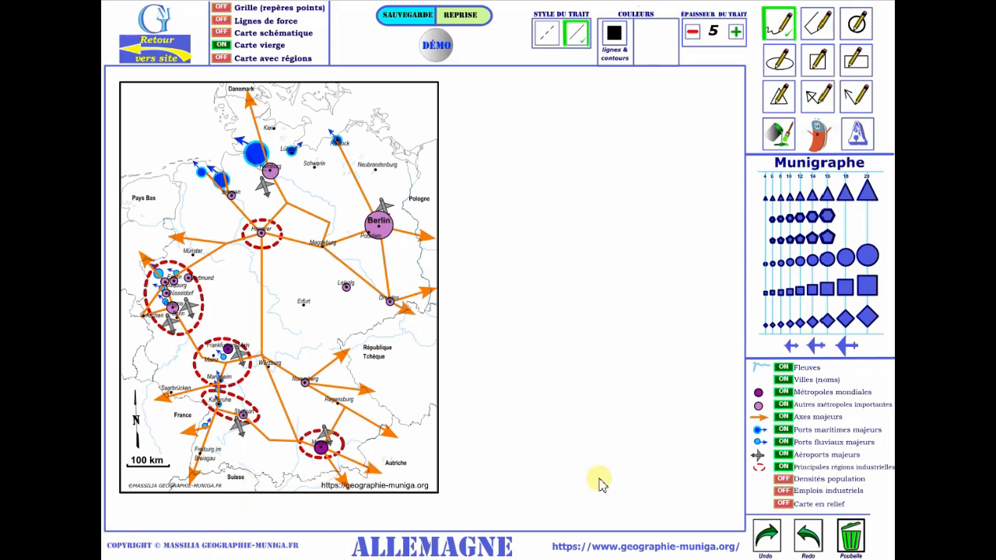
pyautogui.click(783, 479)
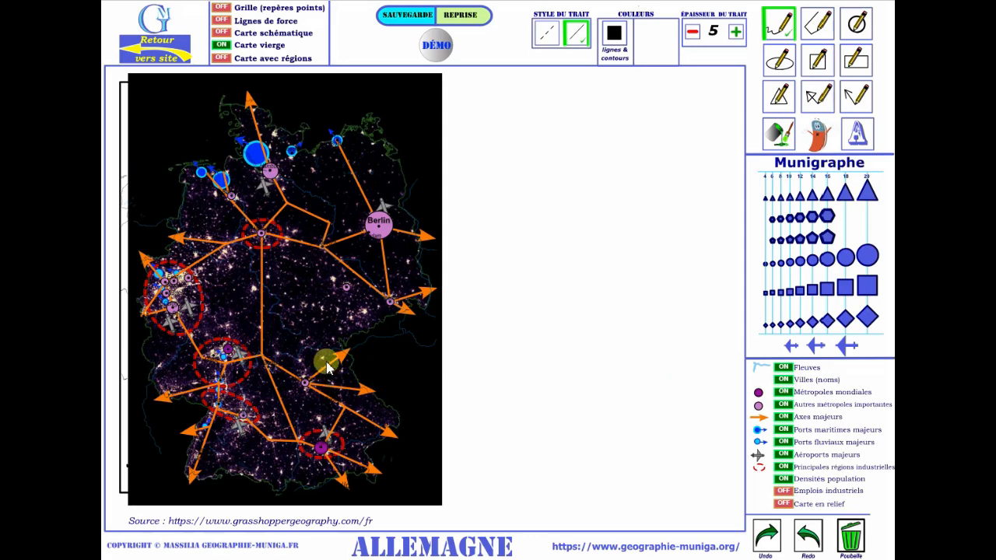
# Step: Hide the rivers, city names, metropolises, axes, ports, airports and industrial regions layers, leaving only the population density on the map
pyautogui.click(782, 367)
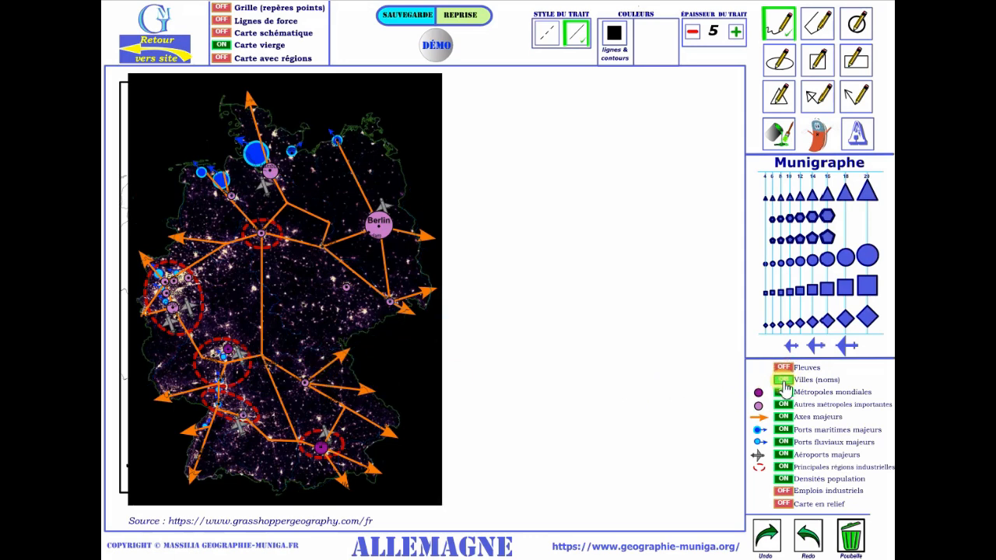
pyautogui.click(783, 379)
pyautogui.click(782, 392)
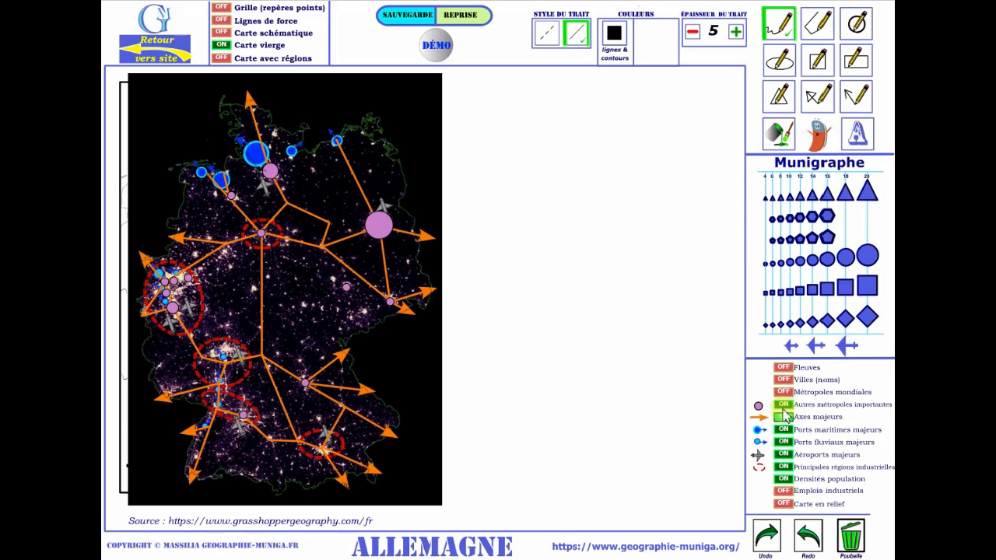
pyautogui.click(783, 404)
pyautogui.click(782, 417)
pyautogui.click(782, 430)
pyautogui.click(782, 442)
pyautogui.click(782, 455)
pyautogui.click(782, 467)
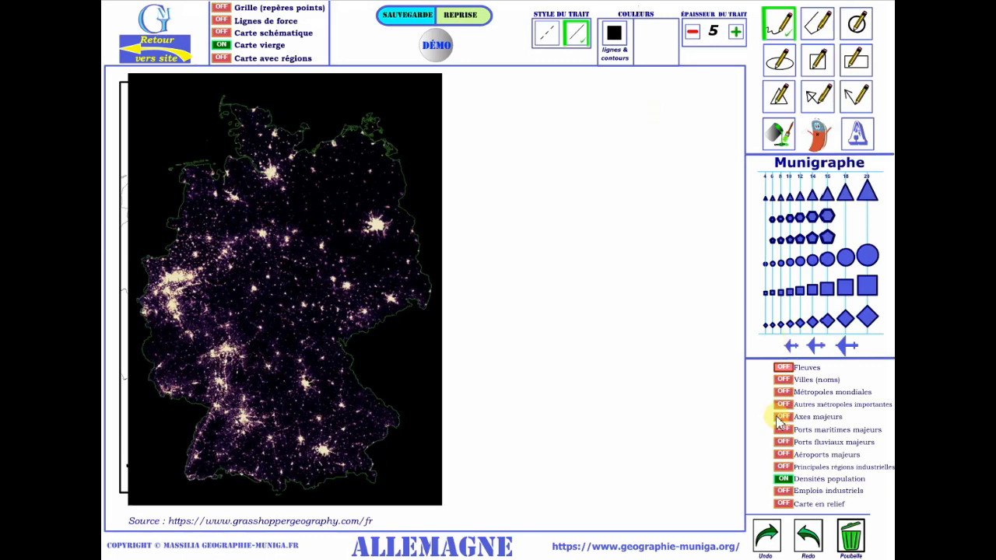
# Step: Display the industrial employment map (Emplois industriels), and replace it with the relief map (Carte en relief)
pyautogui.click(784, 491)
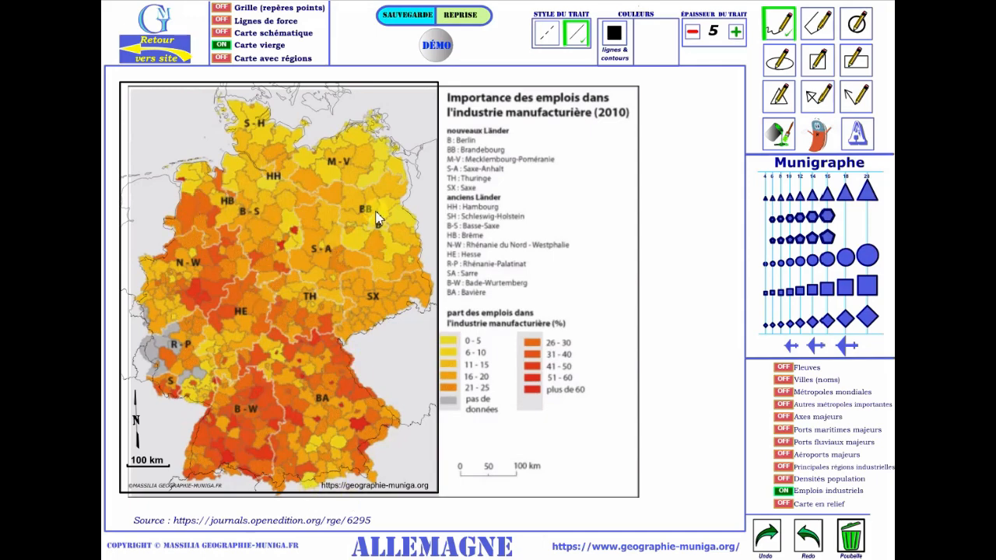
pyautogui.click(782, 504)
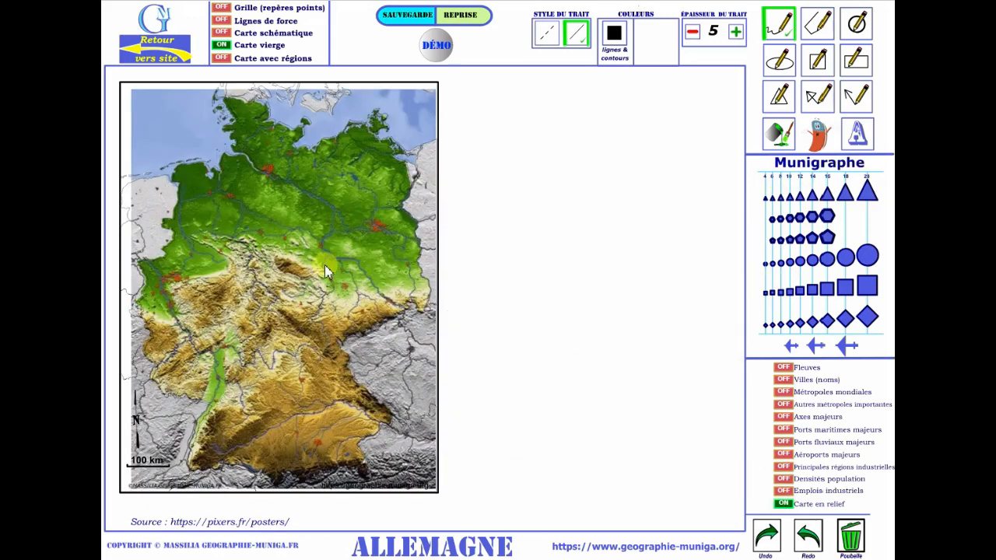
# Step: Show the city names, other important metropolises, major seaports, major airports and main industrial regions over the relief map
pyautogui.click(786, 380)
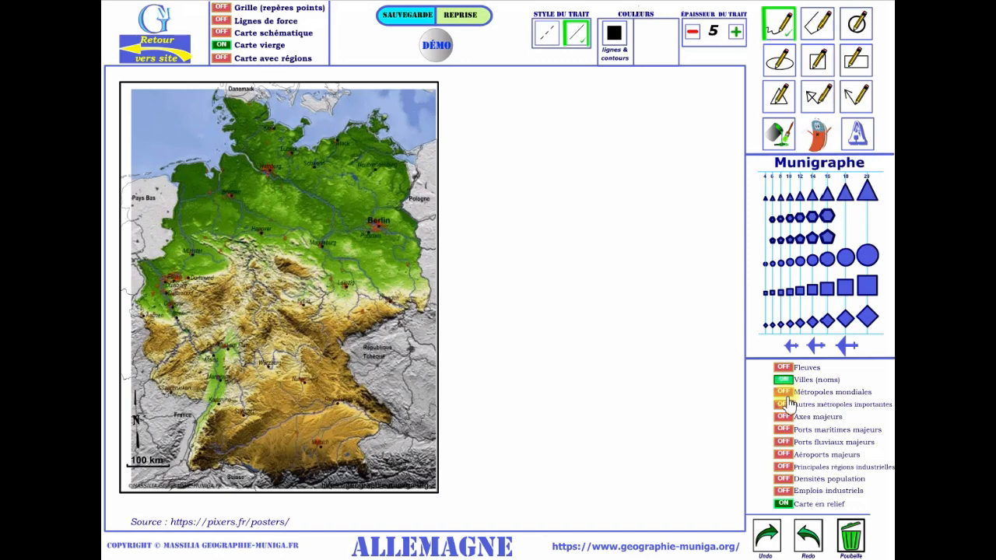
pyautogui.click(785, 404)
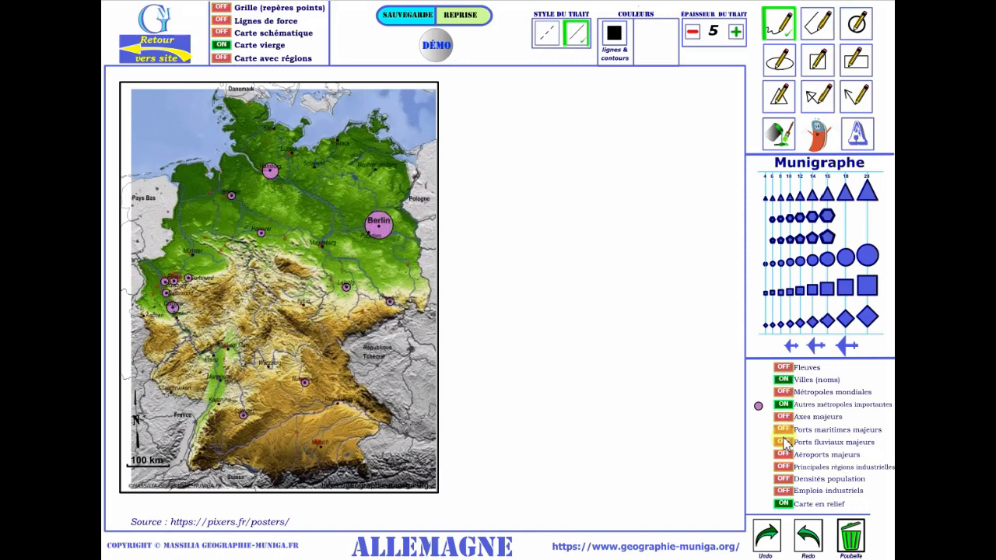
pyautogui.click(785, 431)
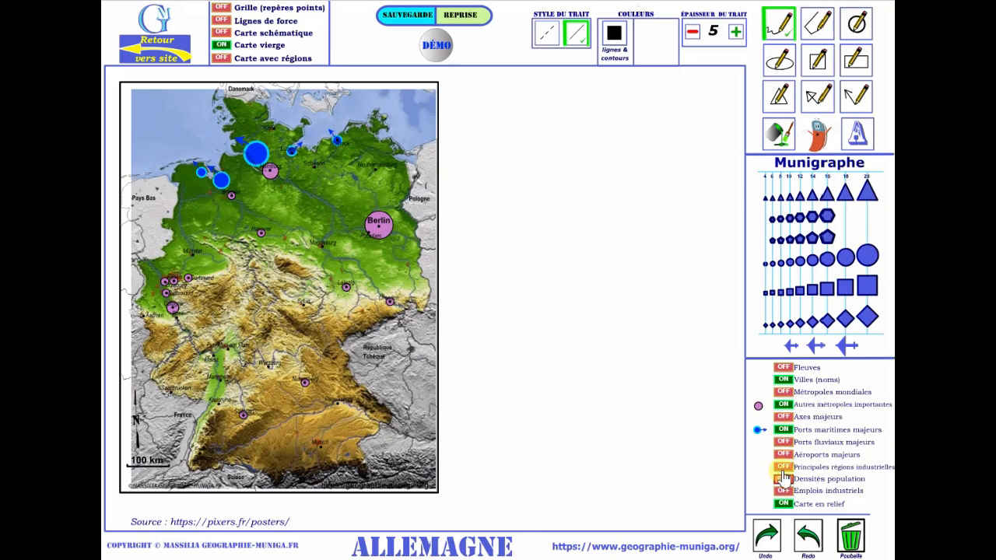
pyautogui.click(784, 455)
pyautogui.click(784, 468)
pyautogui.click(784, 469)
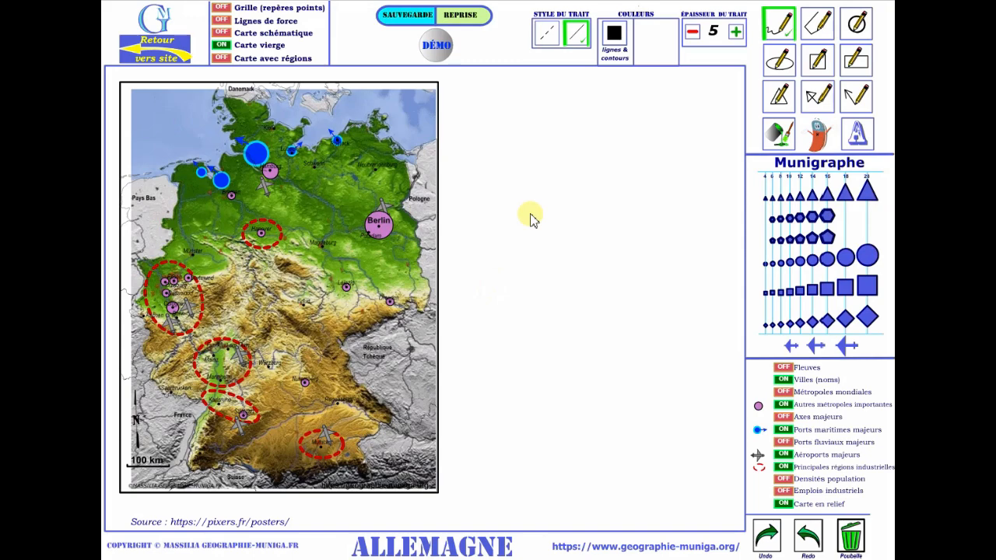
# Step: Draw a straight solid black line of thickness 5 diagonally across Germany, from the North Sea coast to the Czech Republic
pyautogui.click(817, 24)
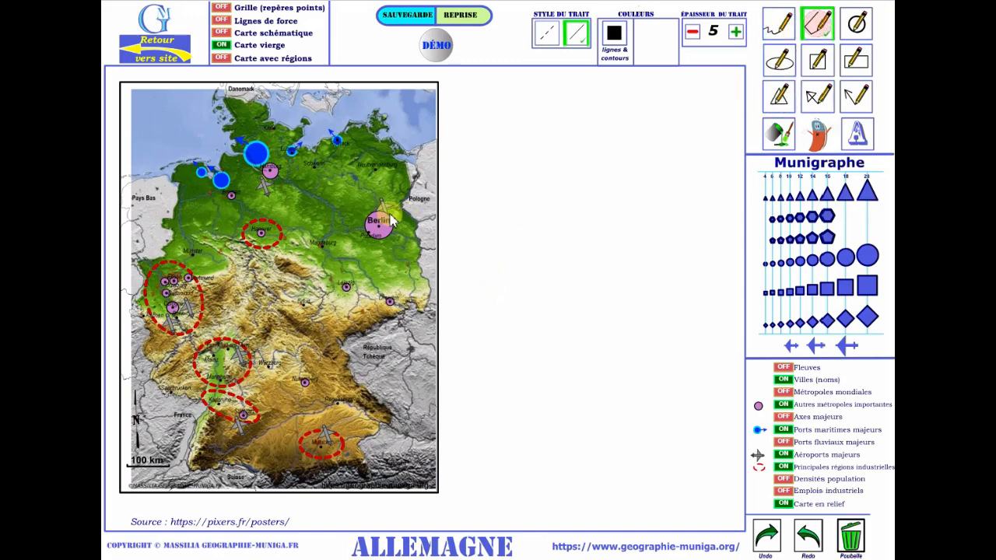
pyautogui.moveTo(212, 113); pyautogui.dragTo(385, 358)
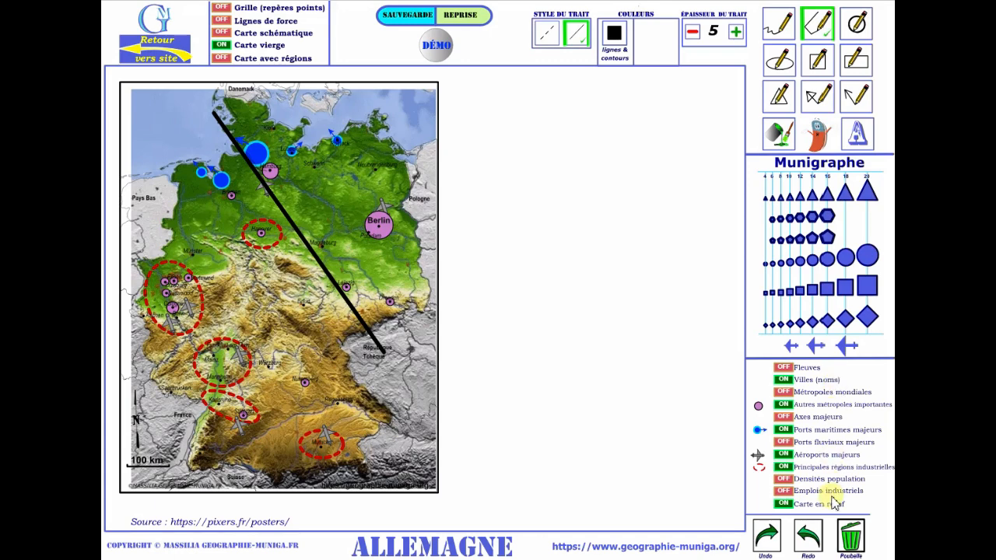
# Step: Save the drawing as CroquisALLEMAGNE.json in the Téléchargements folder
pyautogui.click(407, 18)
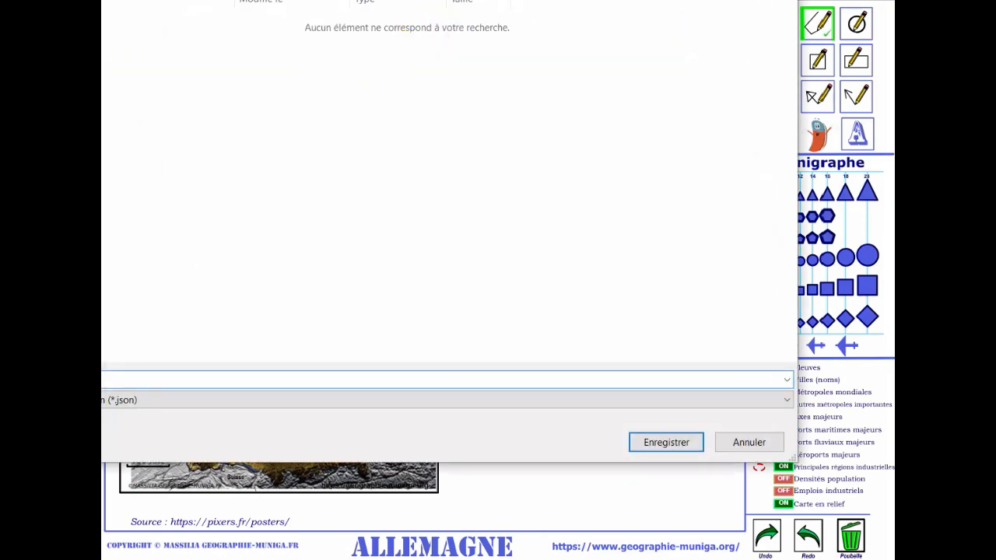
pyautogui.moveTo(228, 0); pyautogui.dragTo(438, 9)
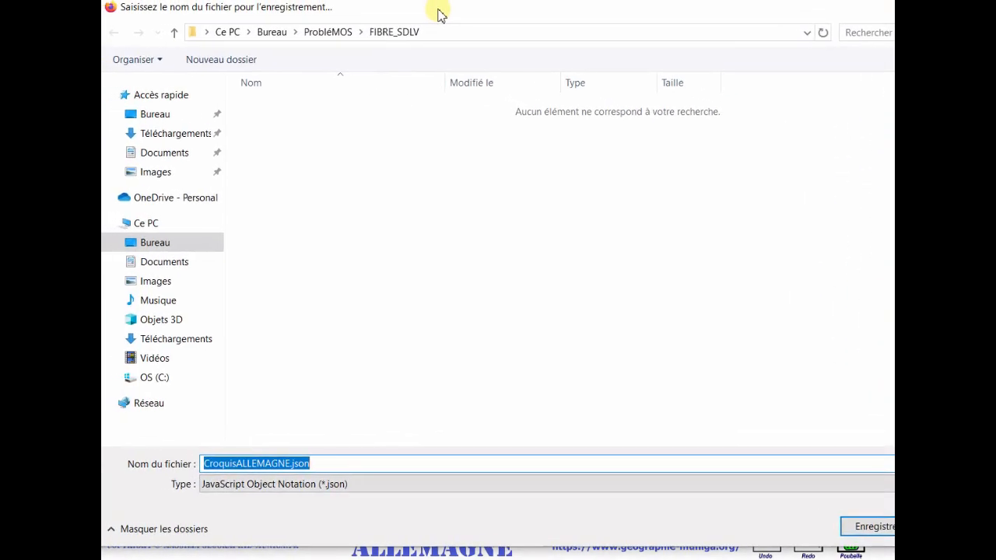
pyautogui.click(180, 134)
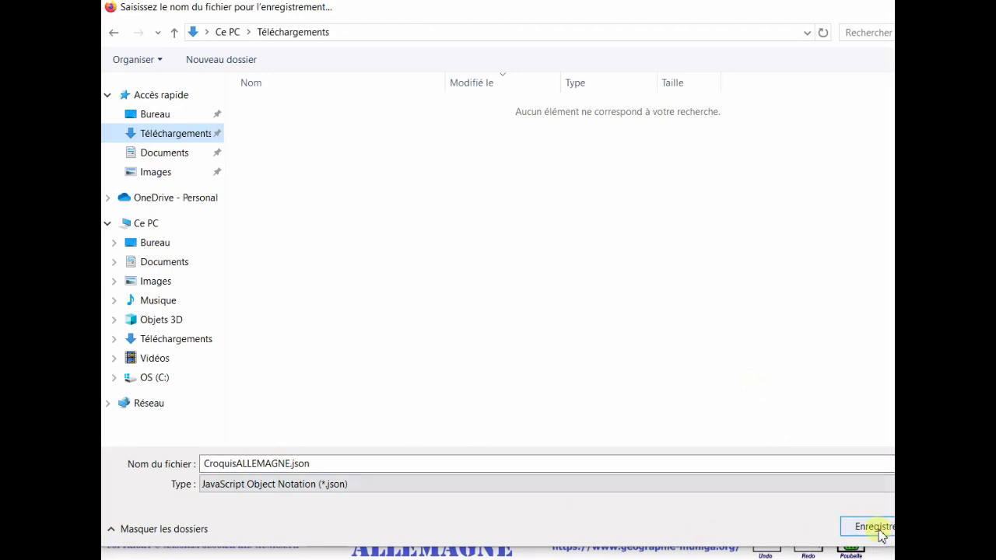
pyautogui.click(879, 530)
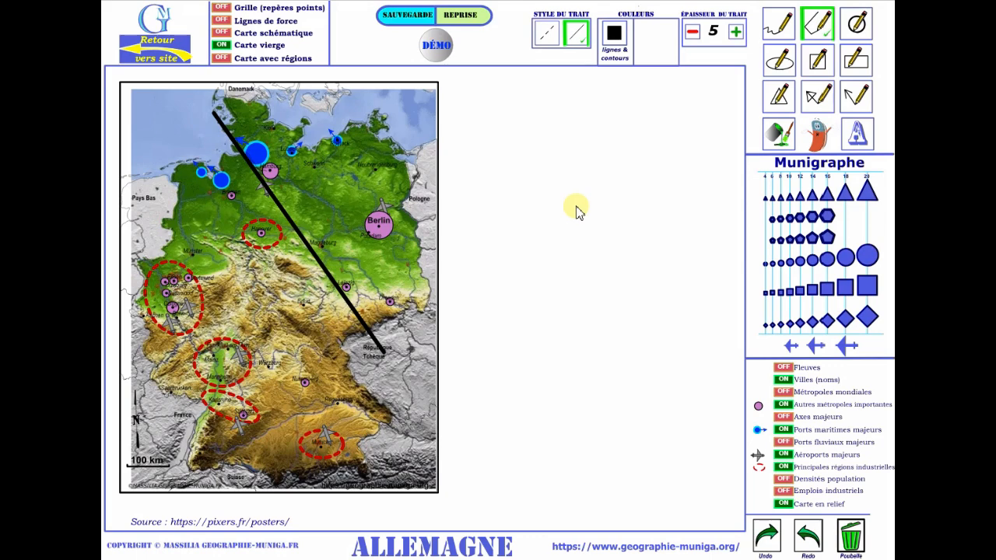
# Step: Erase the whole drawing and hide every displayed layer, including the relief map and the blank map (Carte vierge)
pyautogui.click(853, 542)
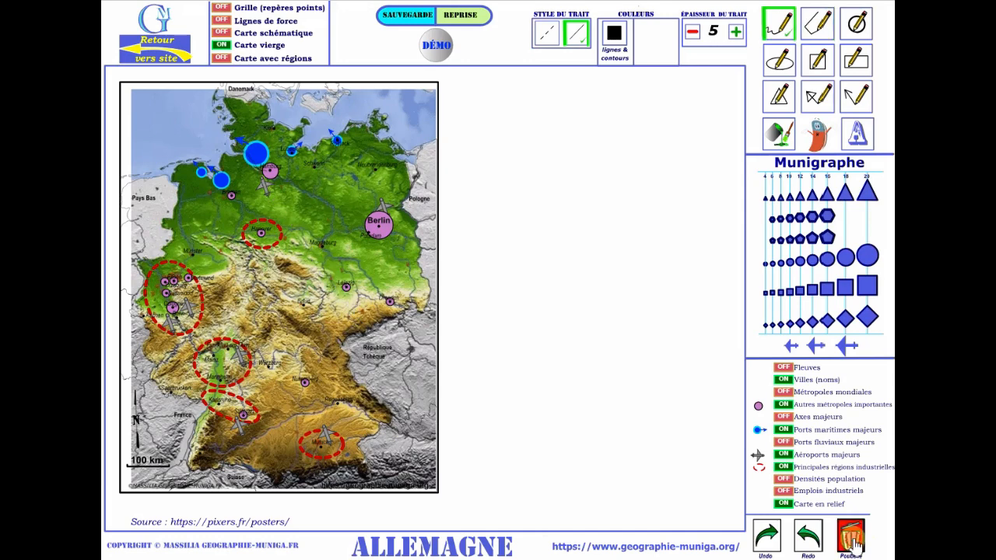
pyautogui.click(783, 380)
pyautogui.click(783, 405)
pyautogui.click(784, 429)
pyautogui.click(784, 454)
pyautogui.click(783, 467)
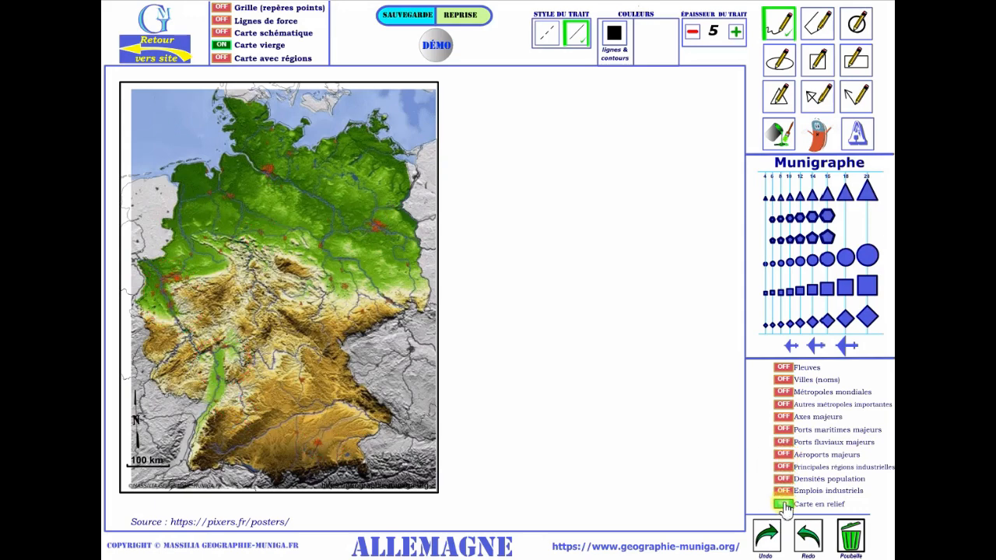
pyautogui.click(784, 504)
pyautogui.click(221, 46)
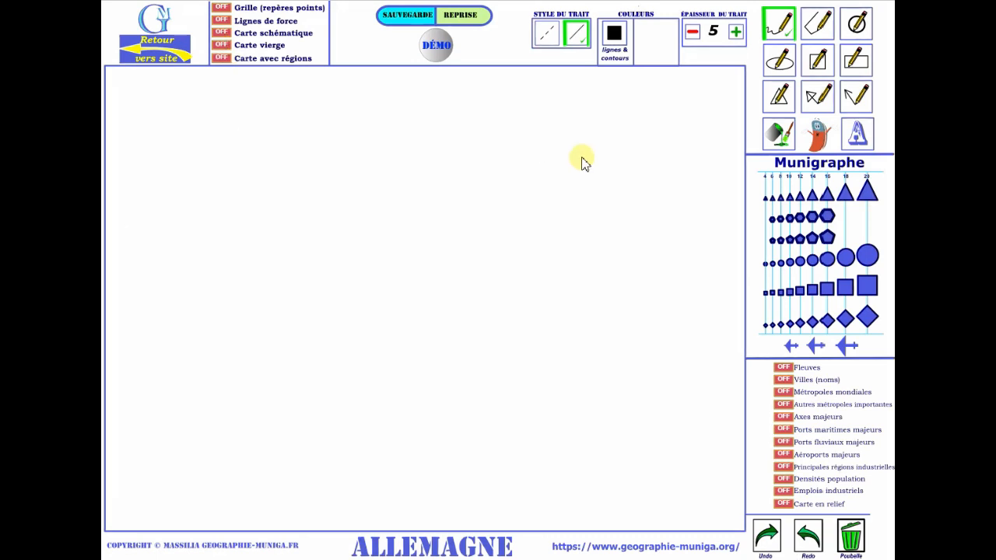
# Step: Reload the saved drawing CroquisALLEMAGNE.json from the Téléchargements folder and show the blank map (Carte vierge) behind it
pyautogui.click(461, 17)
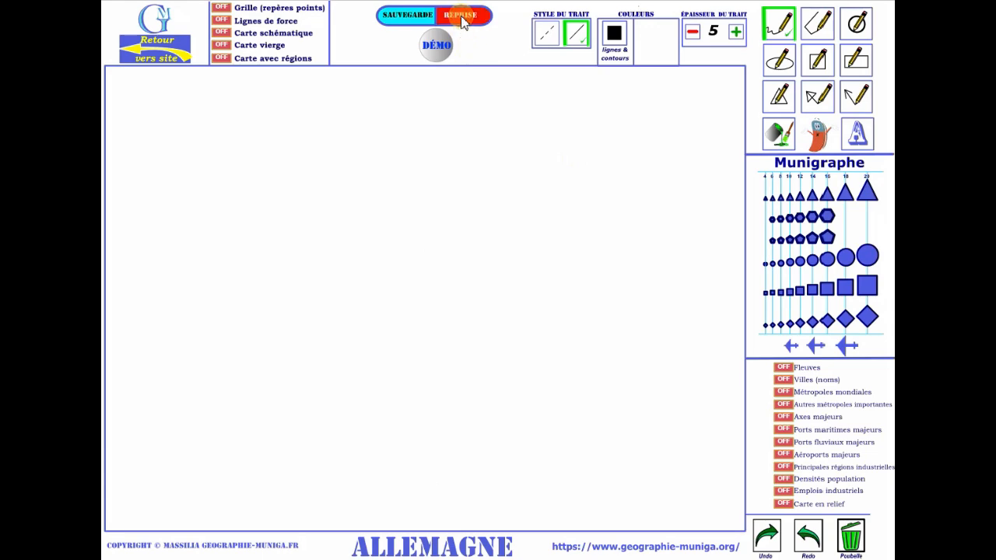
pyautogui.click(215, 135)
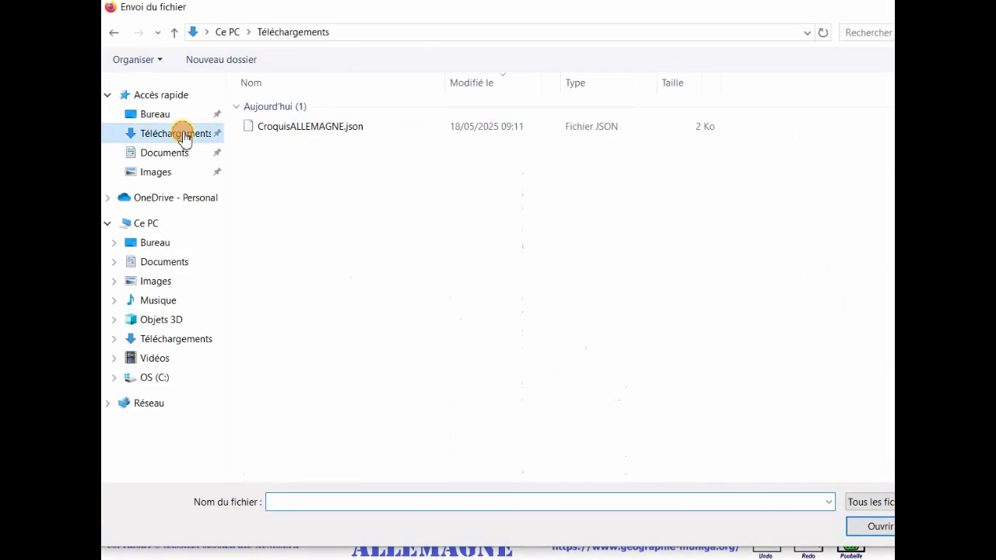
pyautogui.doubleClick(303, 130)
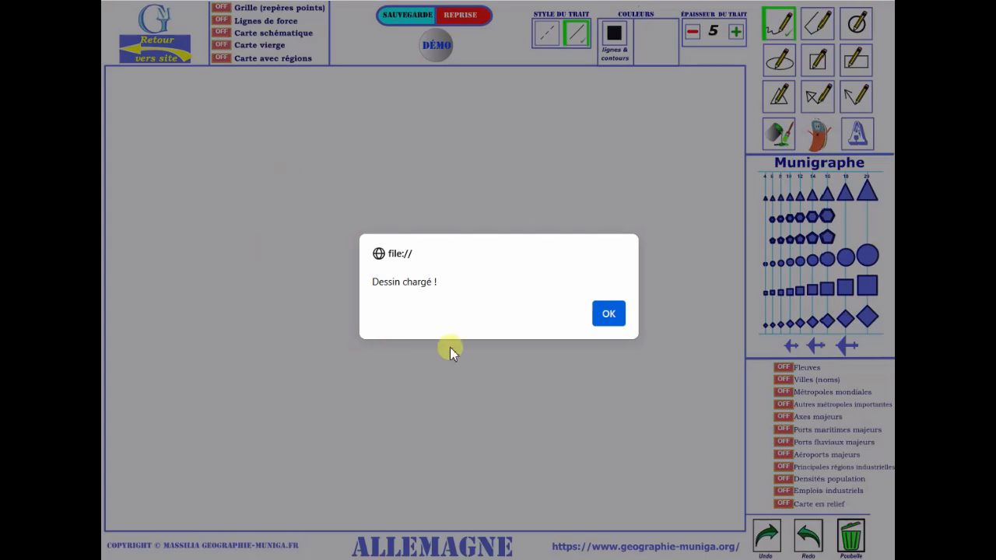
pyautogui.click(608, 314)
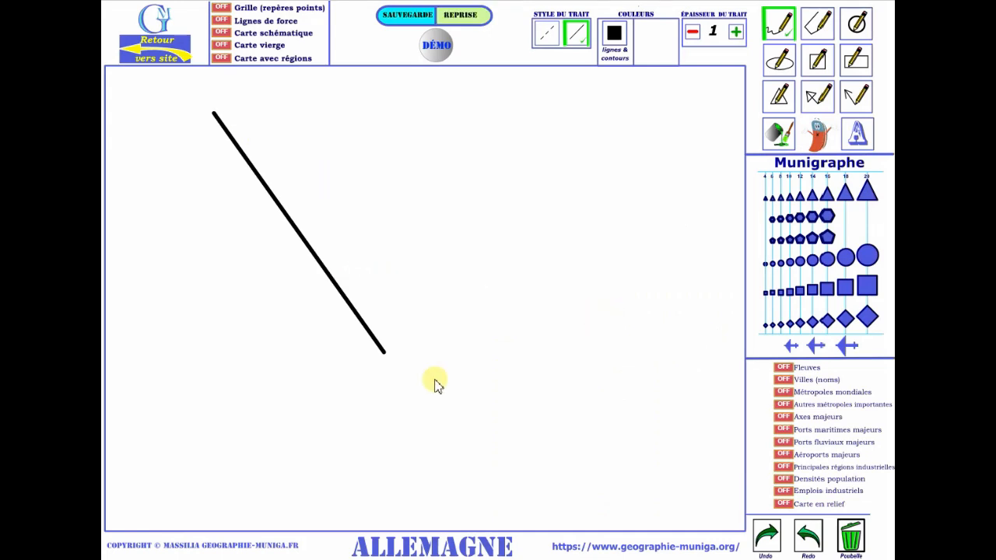
pyautogui.click(221, 45)
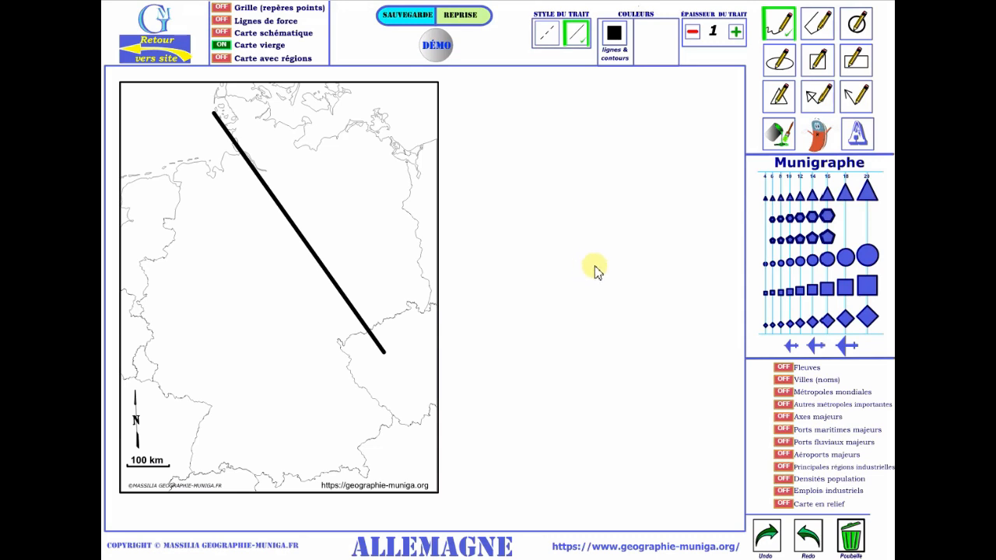
# Step: Undo the reloaded black line and restore it with redo
pyautogui.click(766, 537)
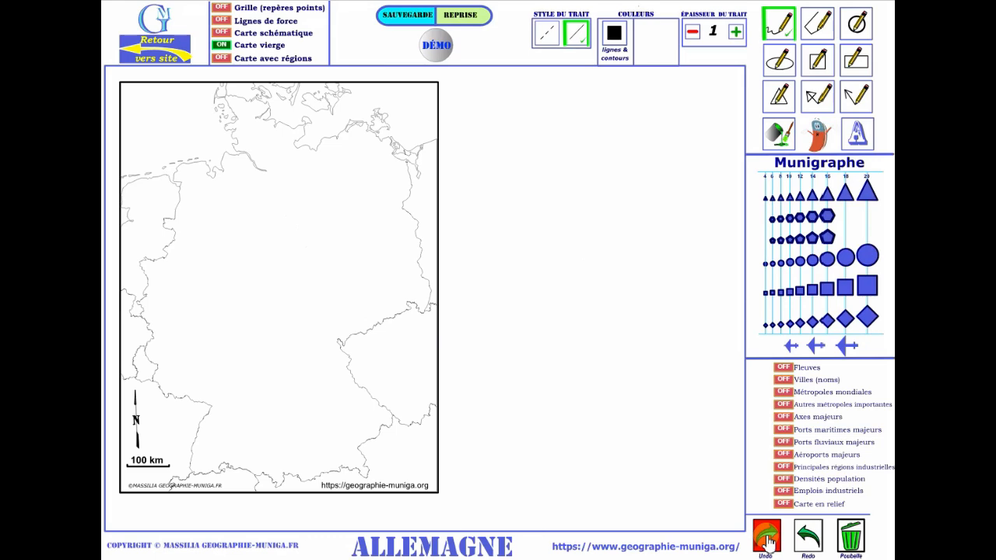
pyautogui.click(807, 536)
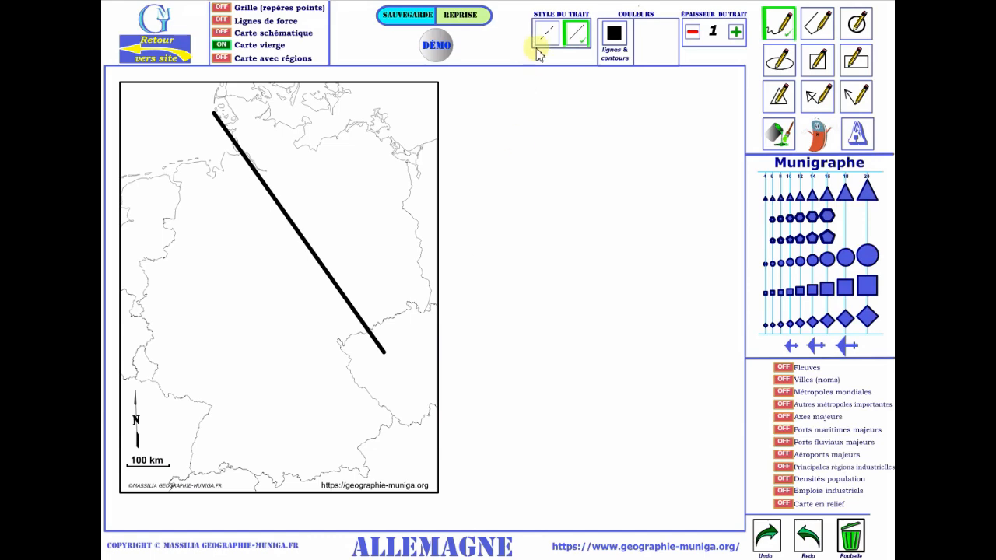
# Step: Draw a straight solid orange line of thickness 1 from the Baltic coast down to Germany's border with the Czech Republic
pyautogui.click(575, 42)
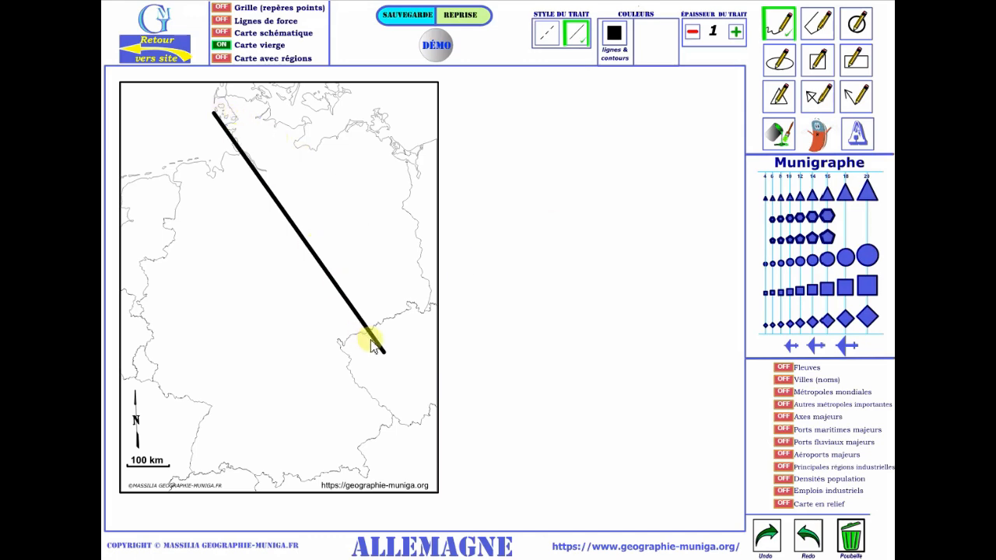
pyautogui.click(815, 29)
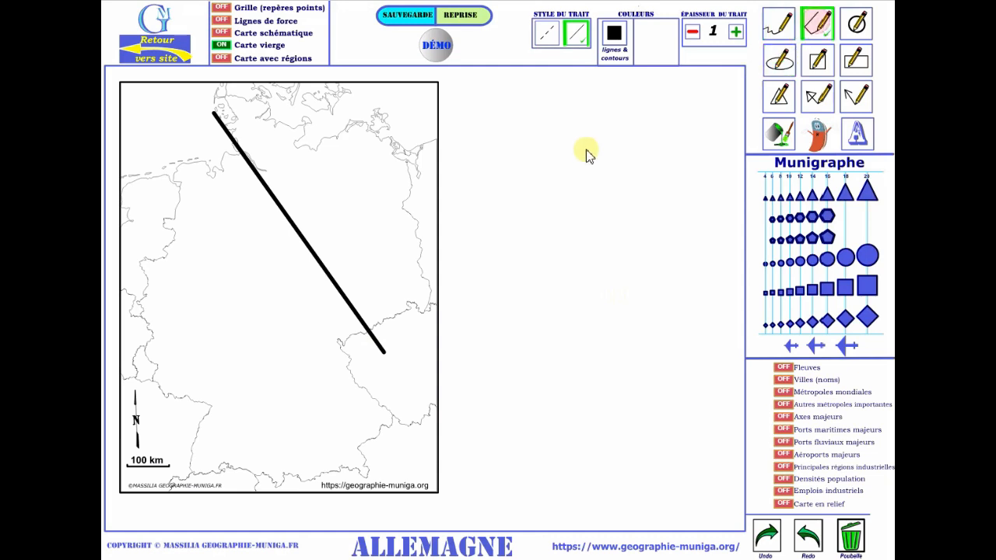
pyautogui.click(614, 35)
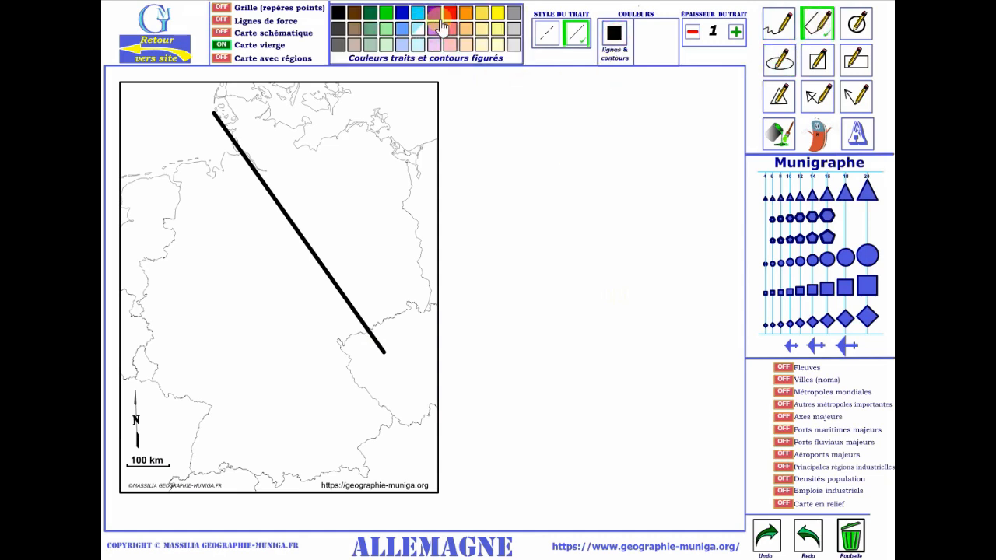
pyautogui.click(466, 12)
pyautogui.moveTo(311, 146); pyautogui.dragTo(400, 313)
# Step: Set the line thickness to 4 and draw a second solid orange line east of the thin one
pyautogui.click(735, 31)
pyautogui.click(735, 31)
pyautogui.click(735, 31)
pyautogui.moveTo(330, 131); pyautogui.dragTo(413, 270)
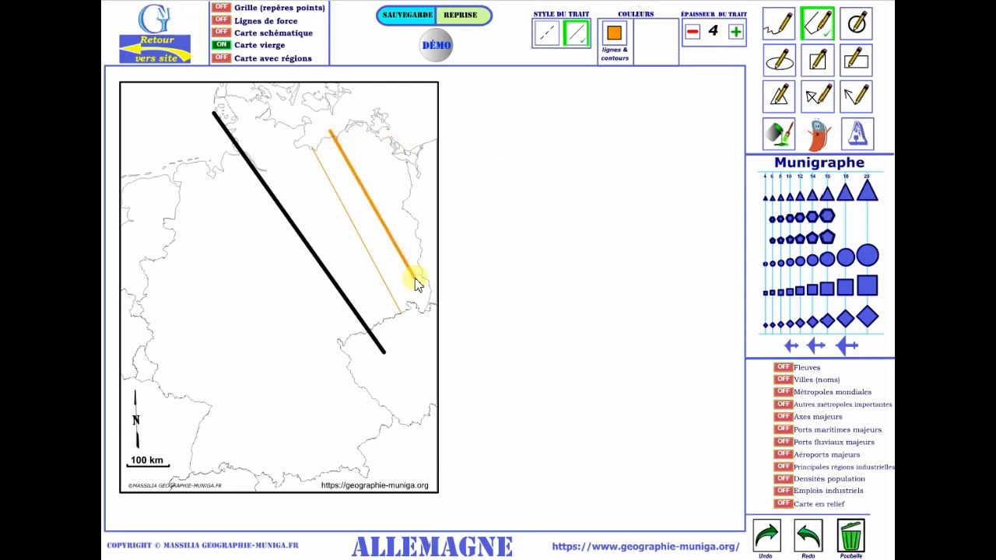
# Step: Draw two parallel dashed orange lines across western Germany, the first with thickness 4 and the second with thickness 1
pyautogui.click(547, 39)
pyautogui.moveTo(163, 145); pyautogui.dragTo(278, 381)
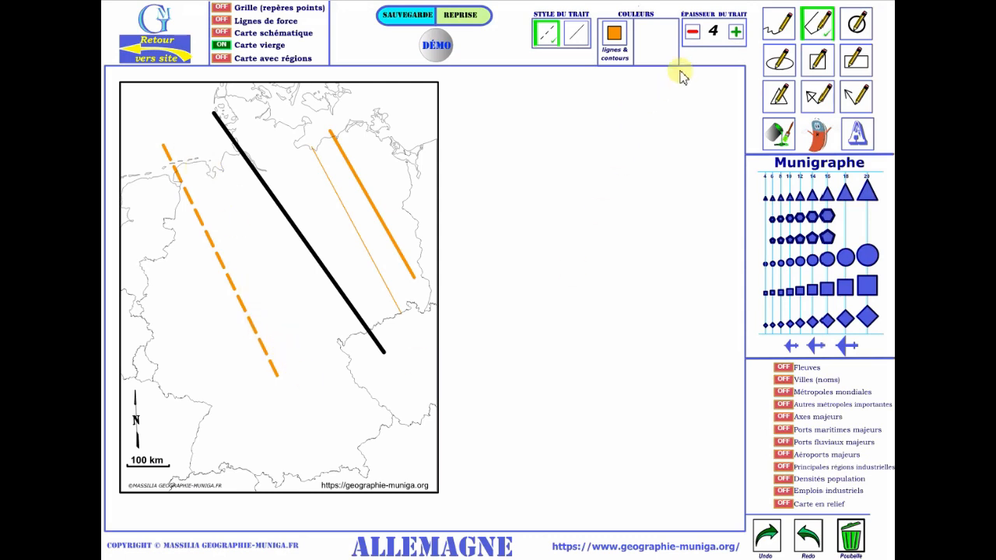
pyautogui.click(691, 32)
pyautogui.click(691, 33)
pyautogui.click(692, 32)
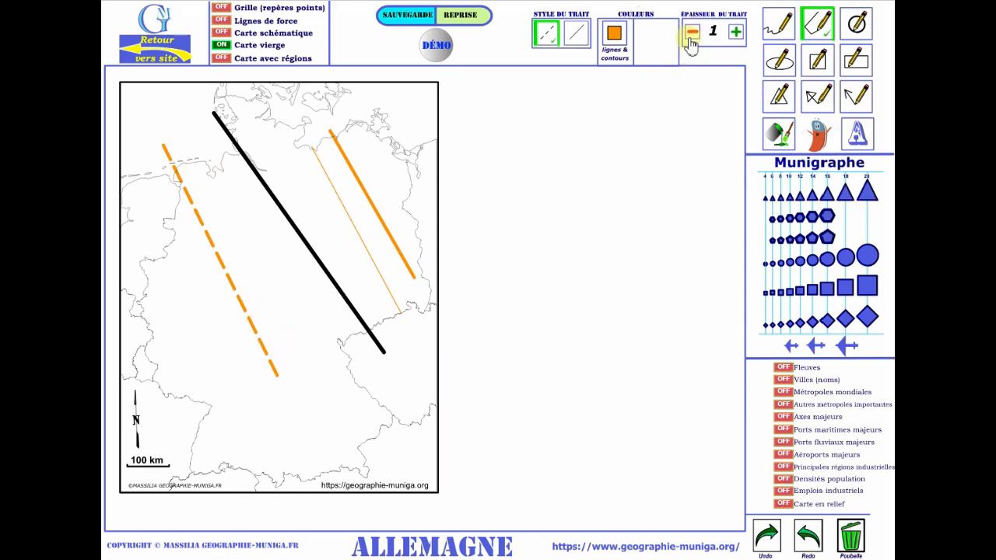
pyautogui.moveTo(194, 145); pyautogui.dragTo(284, 336)
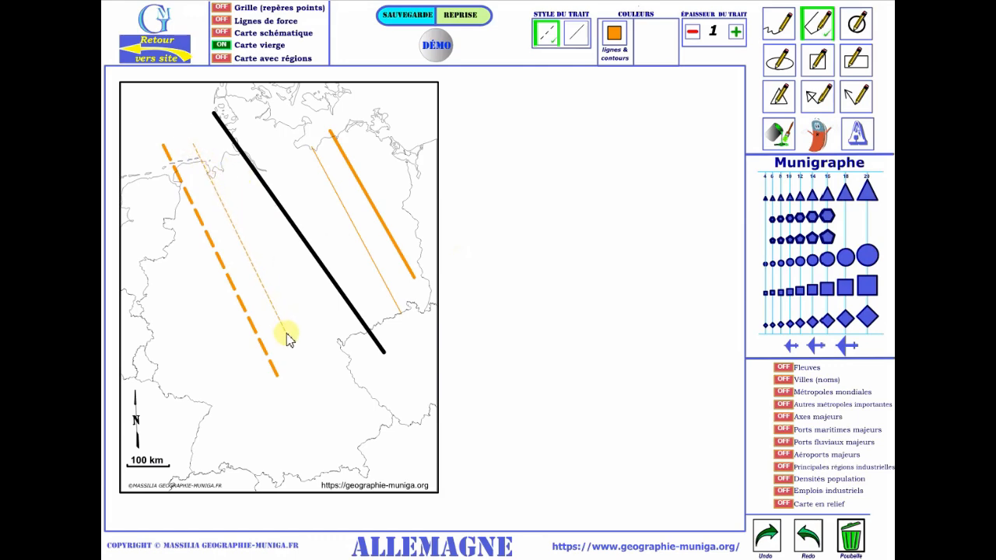
# Step: Set the line thickness to 13 and draw a dashed orange line between the thin dashed line and the black line
pyautogui.click(733, 33)
pyautogui.click(734, 33)
pyautogui.click(733, 33)
pyautogui.click(733, 33)
pyautogui.click(734, 34)
pyautogui.moveTo(210, 137)
pyautogui.mouseDown()
pyautogui.moveTo(311, 317)
pyautogui.moveTo(336, 392)
pyautogui.mouseUp()
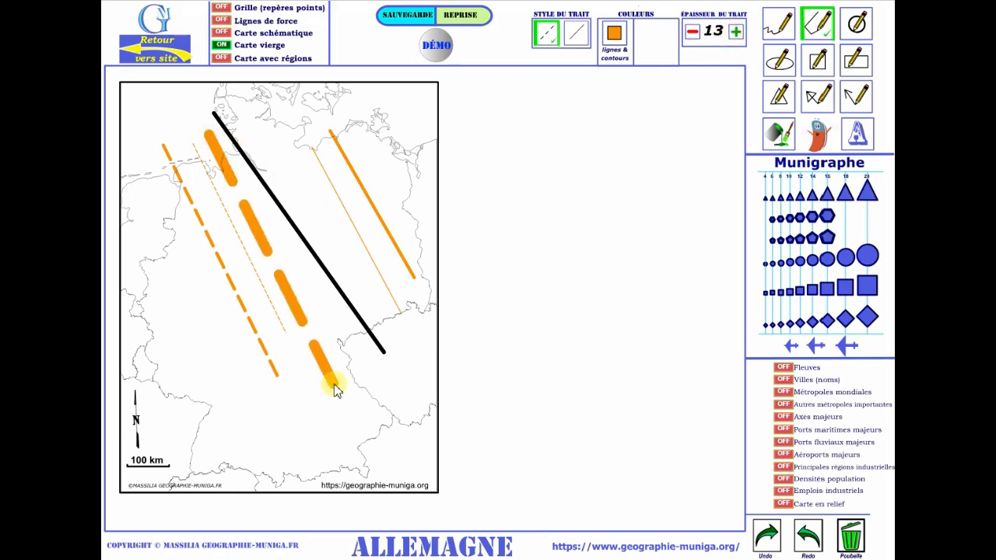